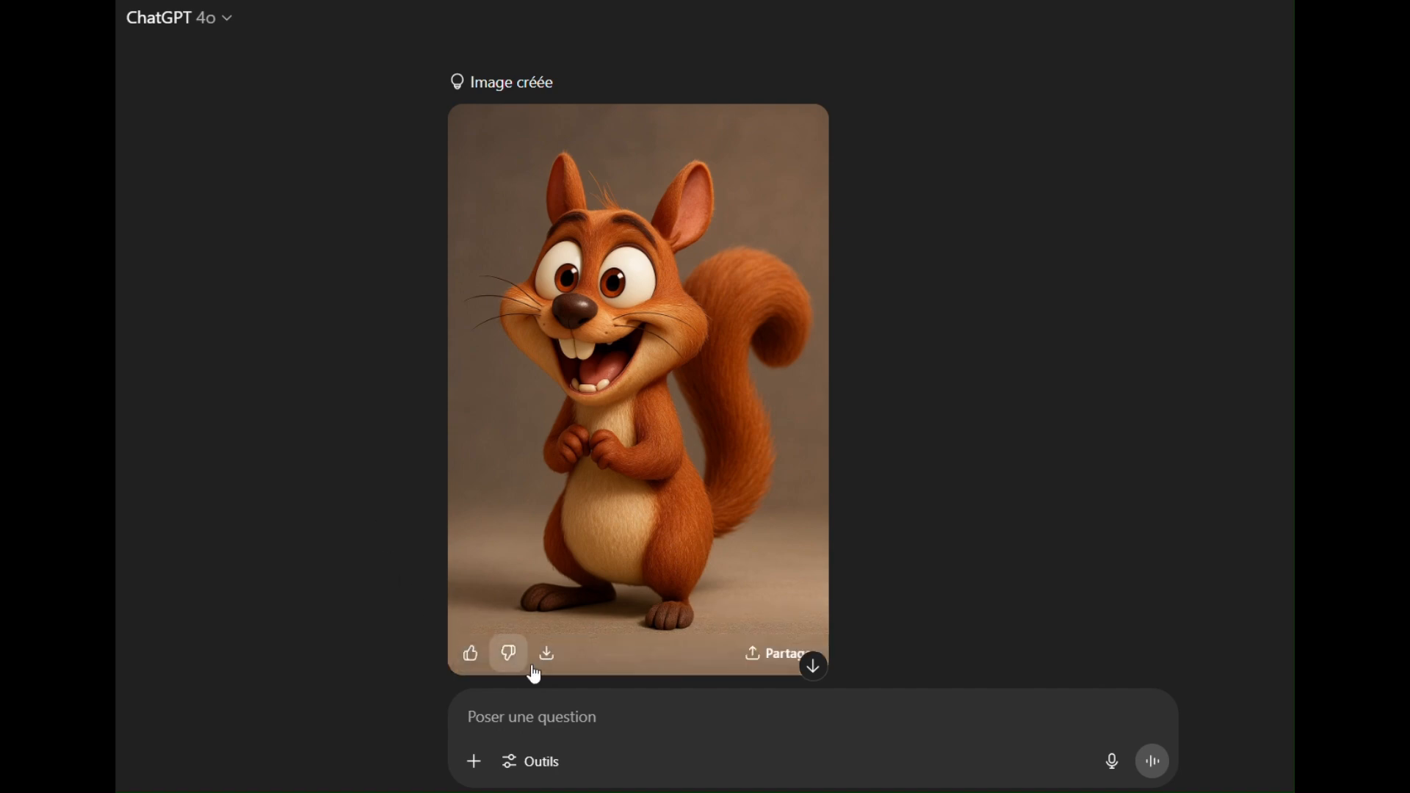
# Step: Download the generated squirrel image and ask for stronger outlines with the prompt "peux tu accentuer les contours?"
pyautogui.click(550, 656)
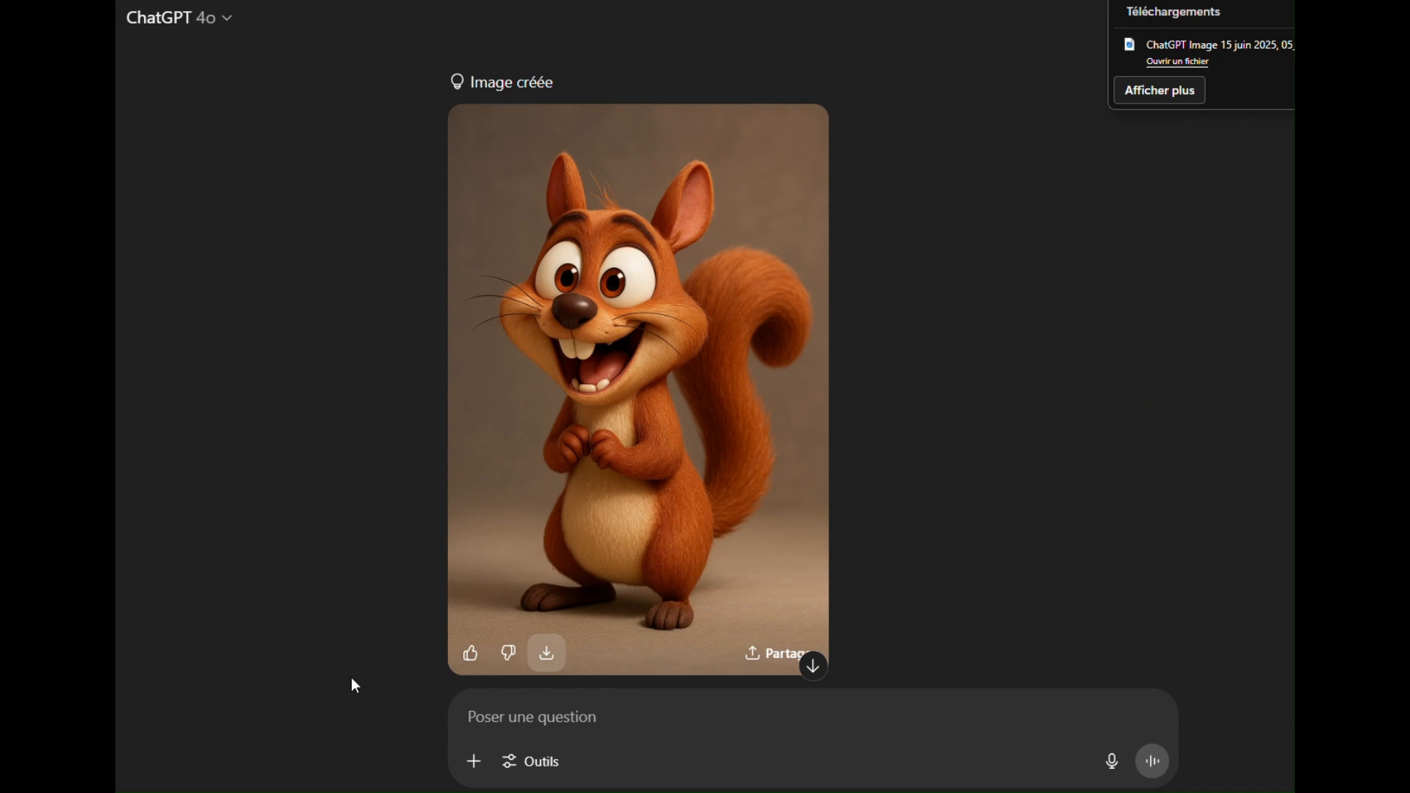
pyautogui.click(486, 720)
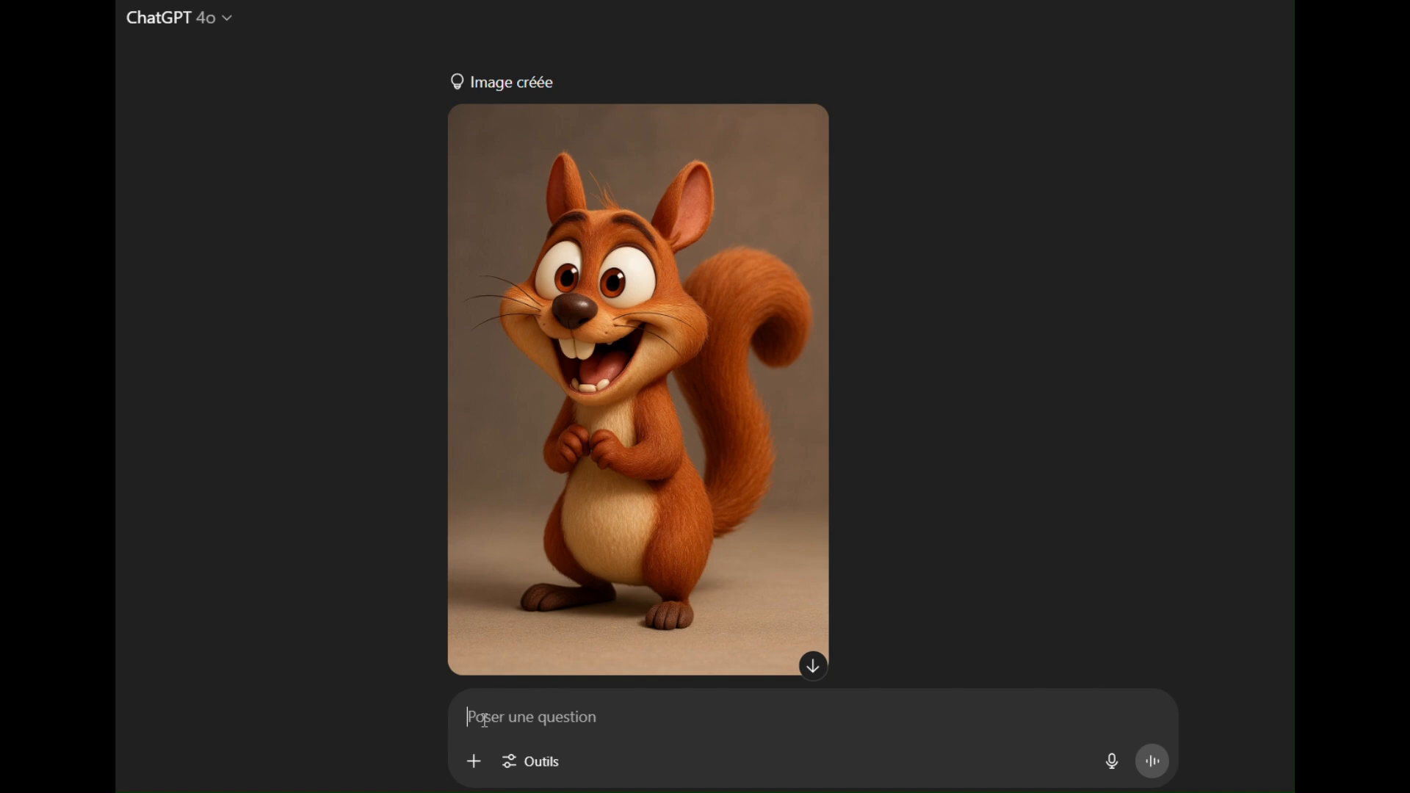
pyautogui.write('peux t')
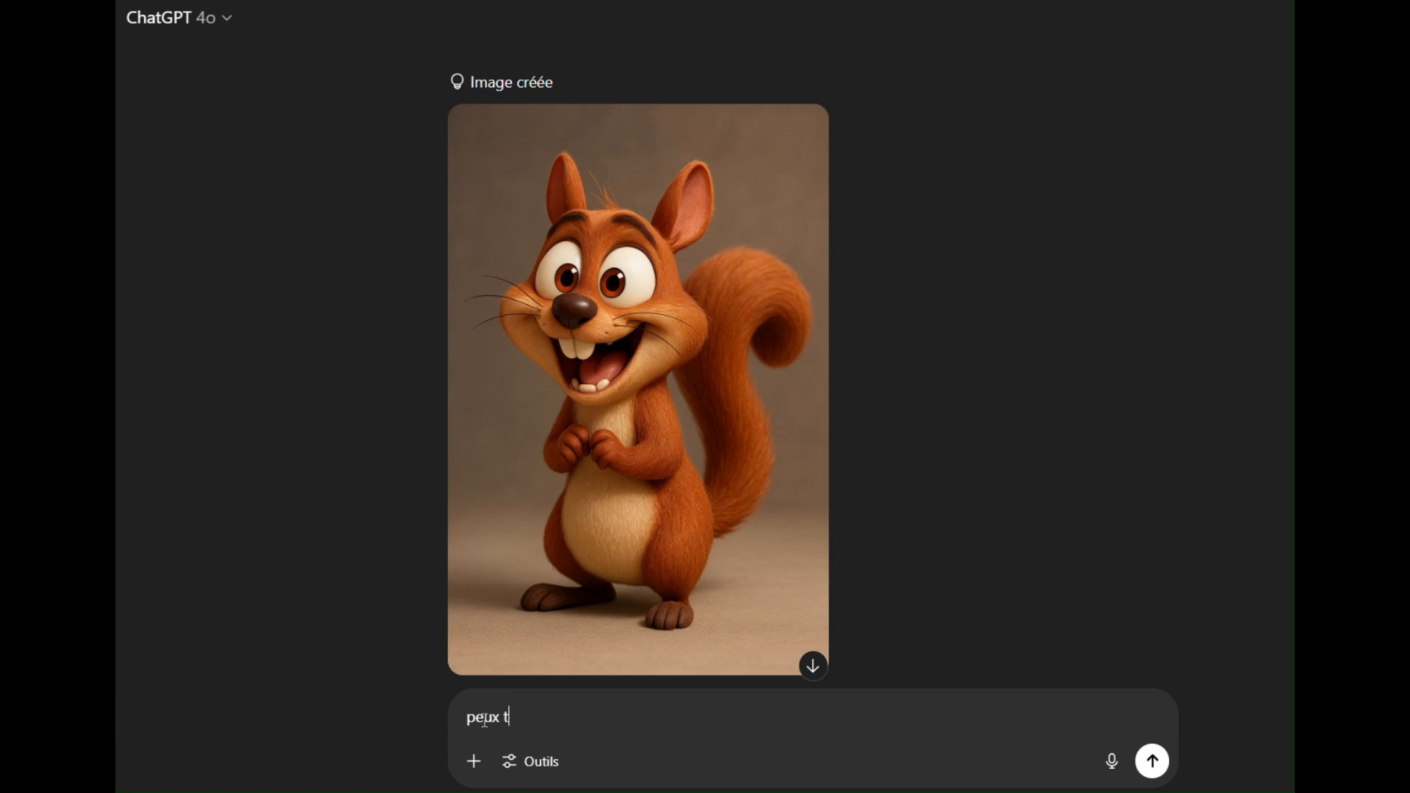
pyautogui.write('u accentuer les contour')
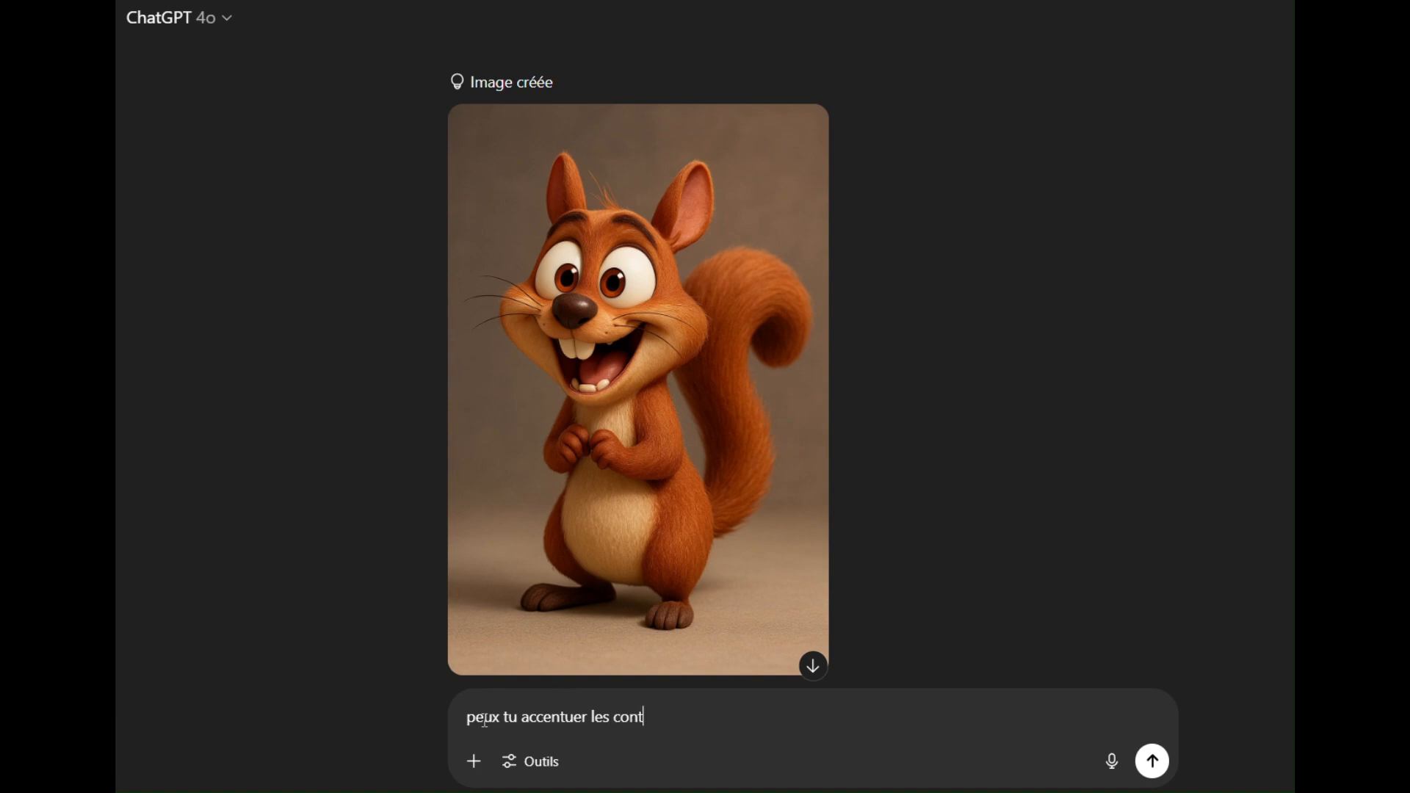
pyautogui.write('s?')
pyautogui.press('Return')
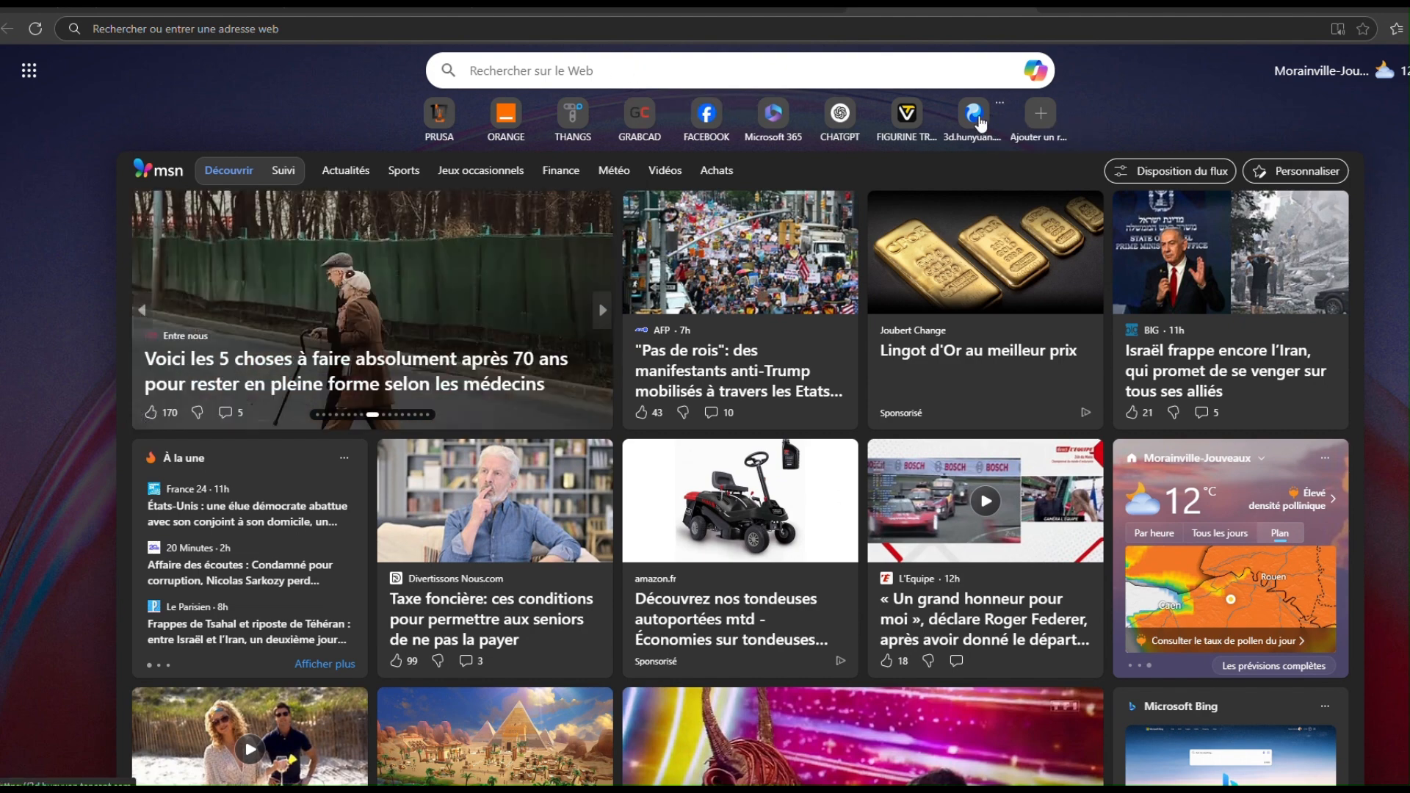
# Step: Switch to the 3d.hunyuan.tencent.com site and translate its page from Chinese into French
pyautogui.click(976, 114)
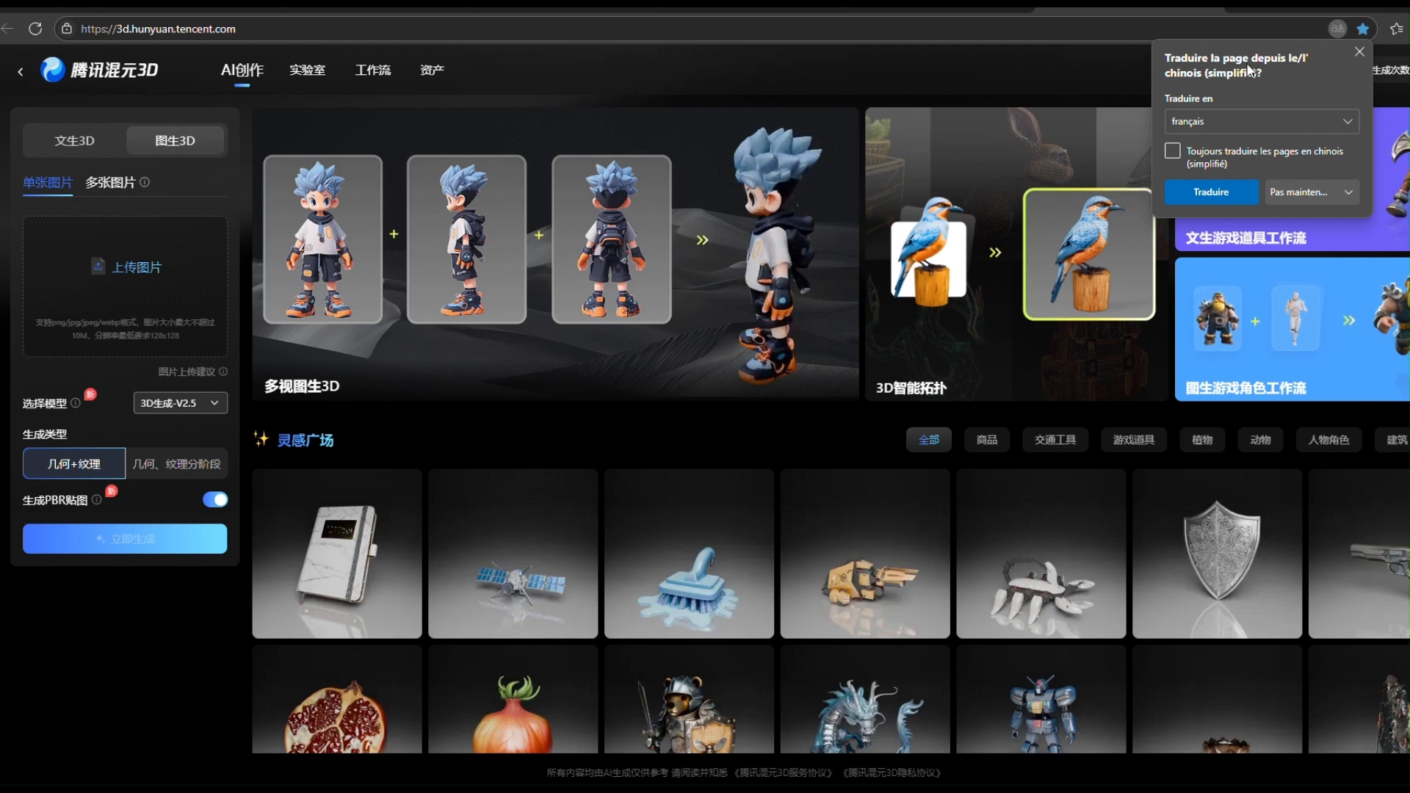
pyautogui.click(1217, 195)
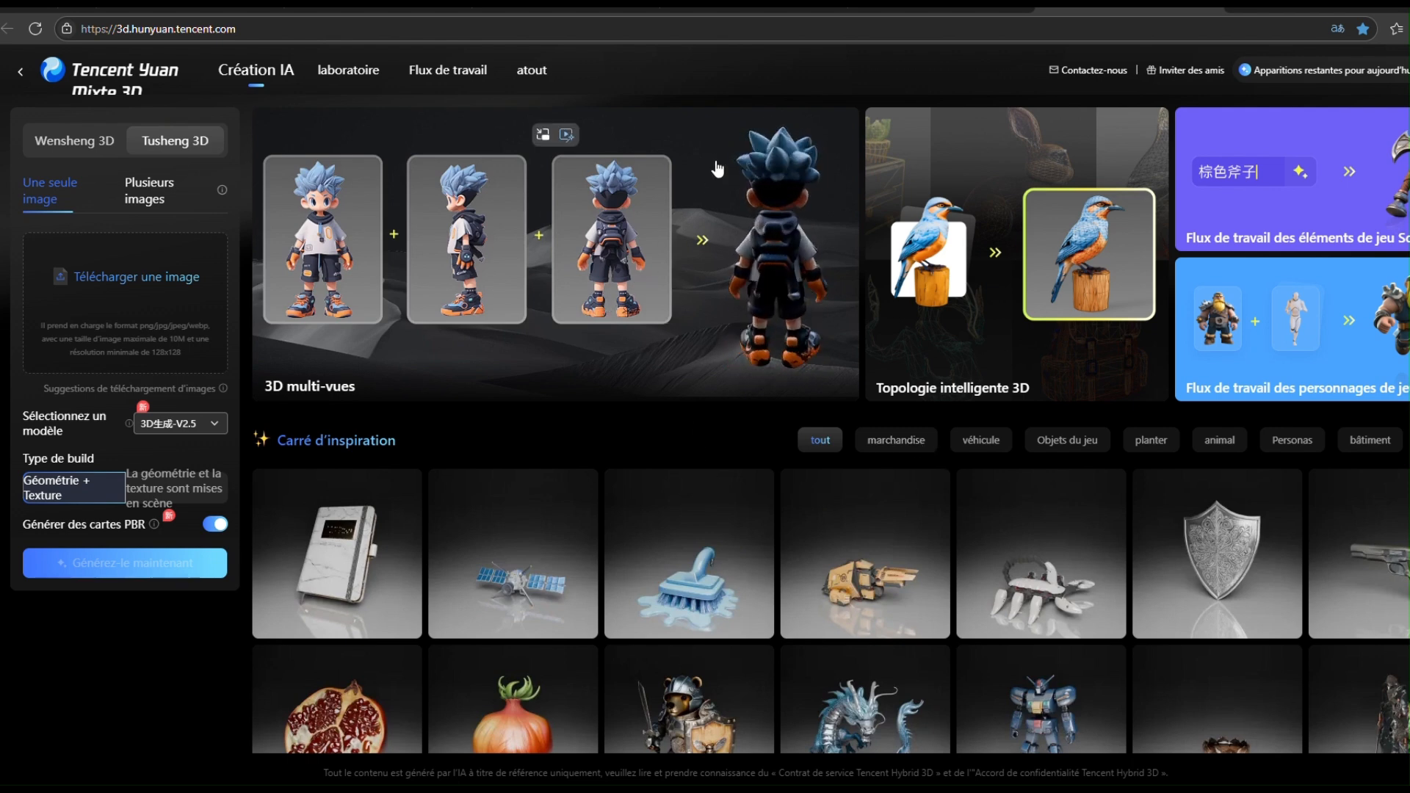
pyautogui.rightClick(719, 87)
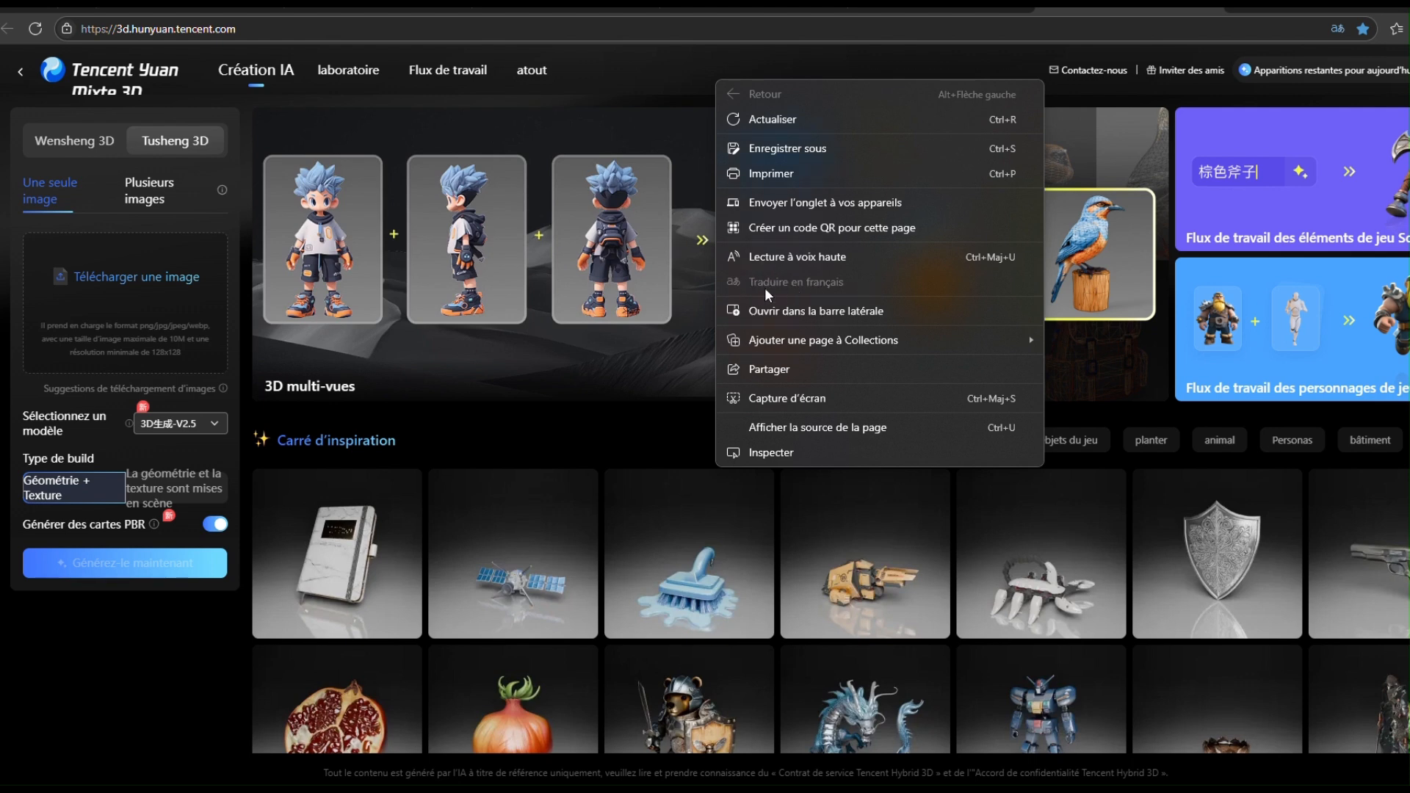
pyautogui.click(651, 126)
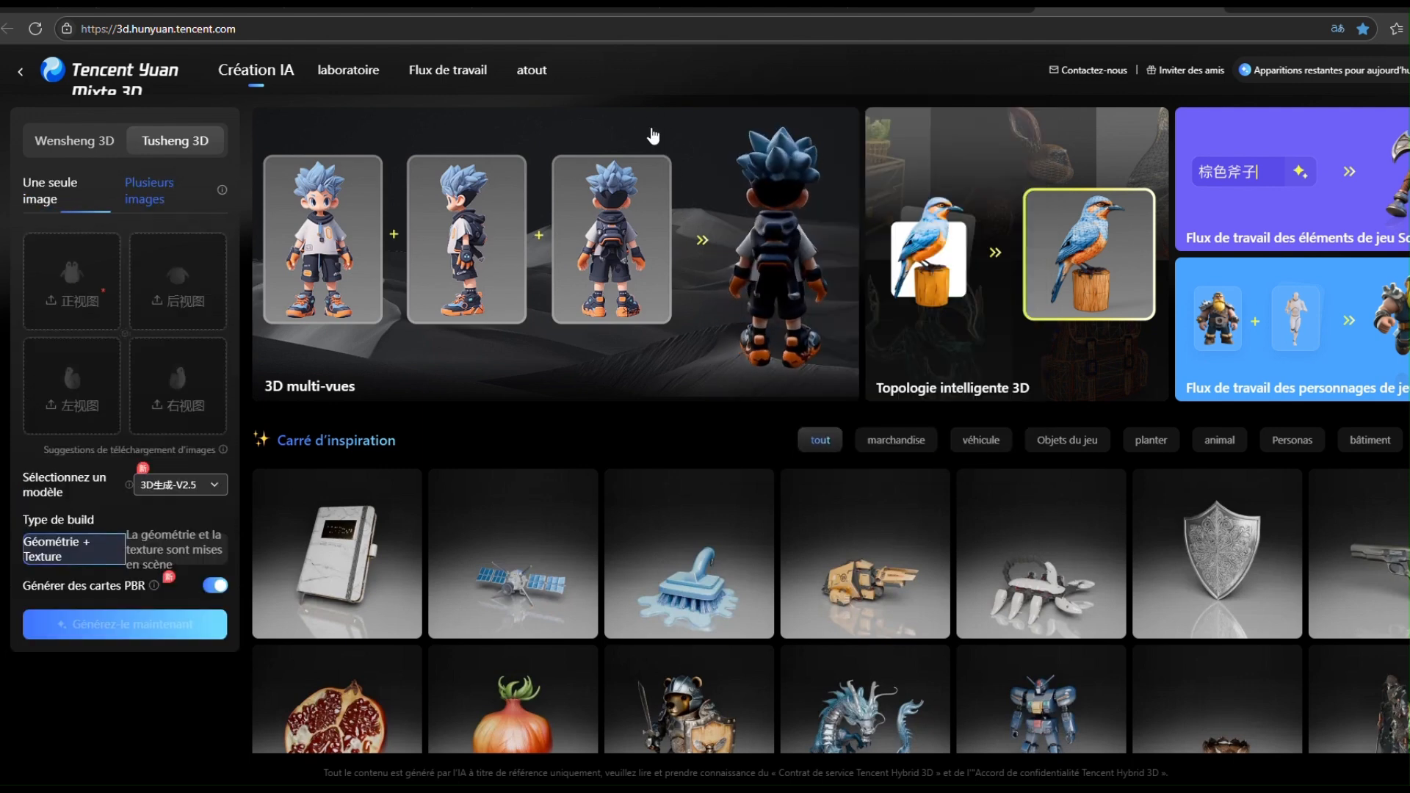
# Step: Compare the single-image and multiple-image upload modes of Tusheng 3D, finishing on the single-image mode
pyautogui.click(56, 197)
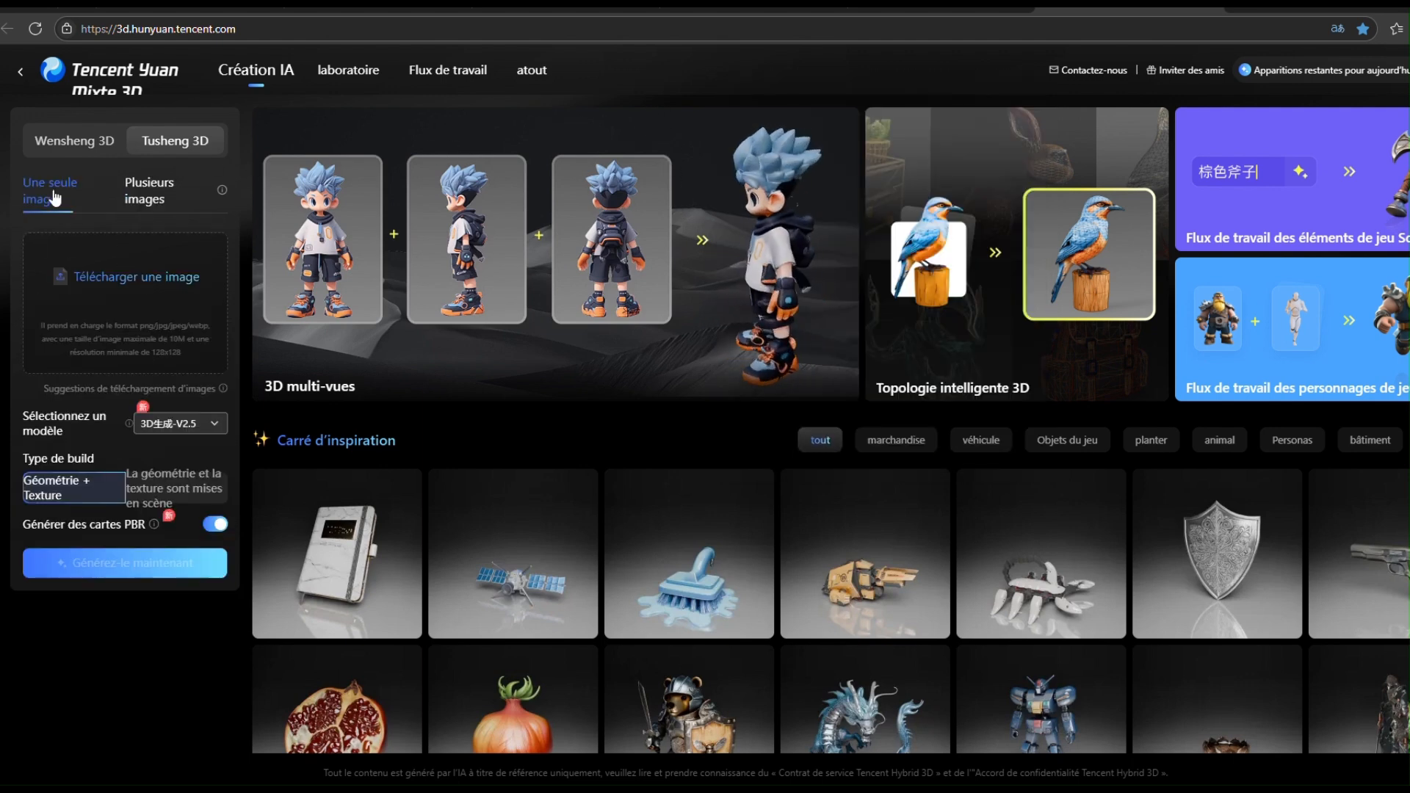
pyautogui.click(175, 200)
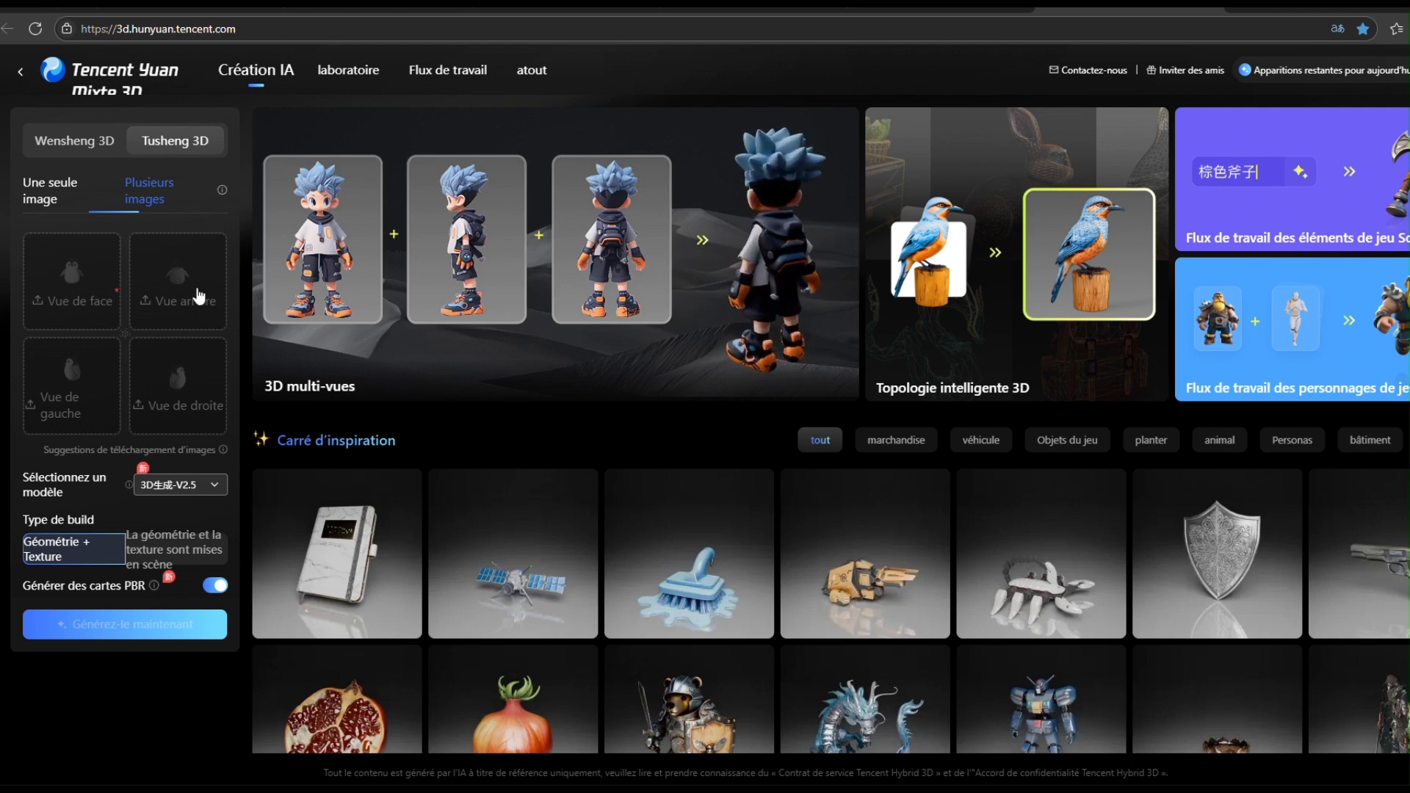
pyautogui.click(72, 198)
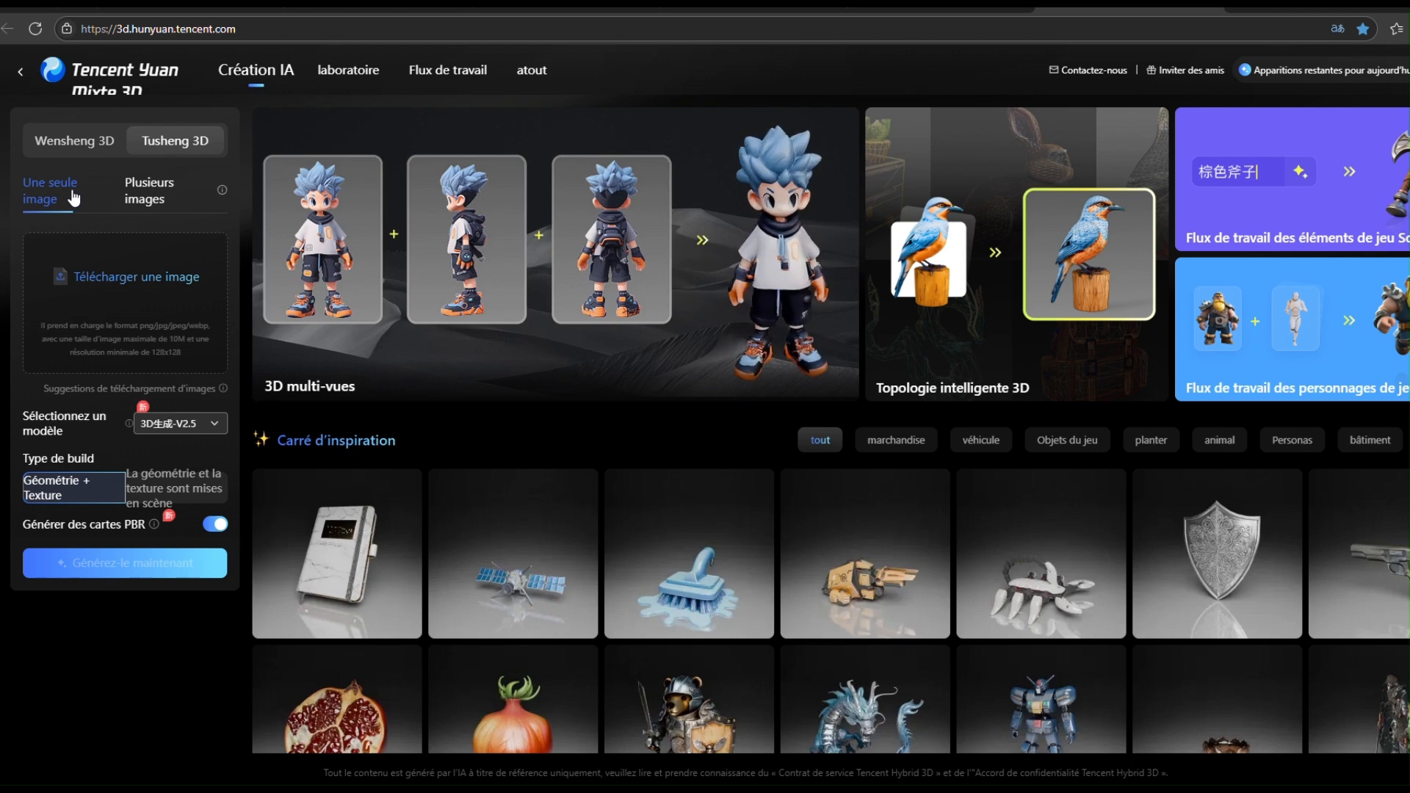
# Step: Upload "ChatGPT Image 15 juin 2025, 05_20_26" from the Downloads folder and generate a 3D model from it
pyautogui.click(125, 283)
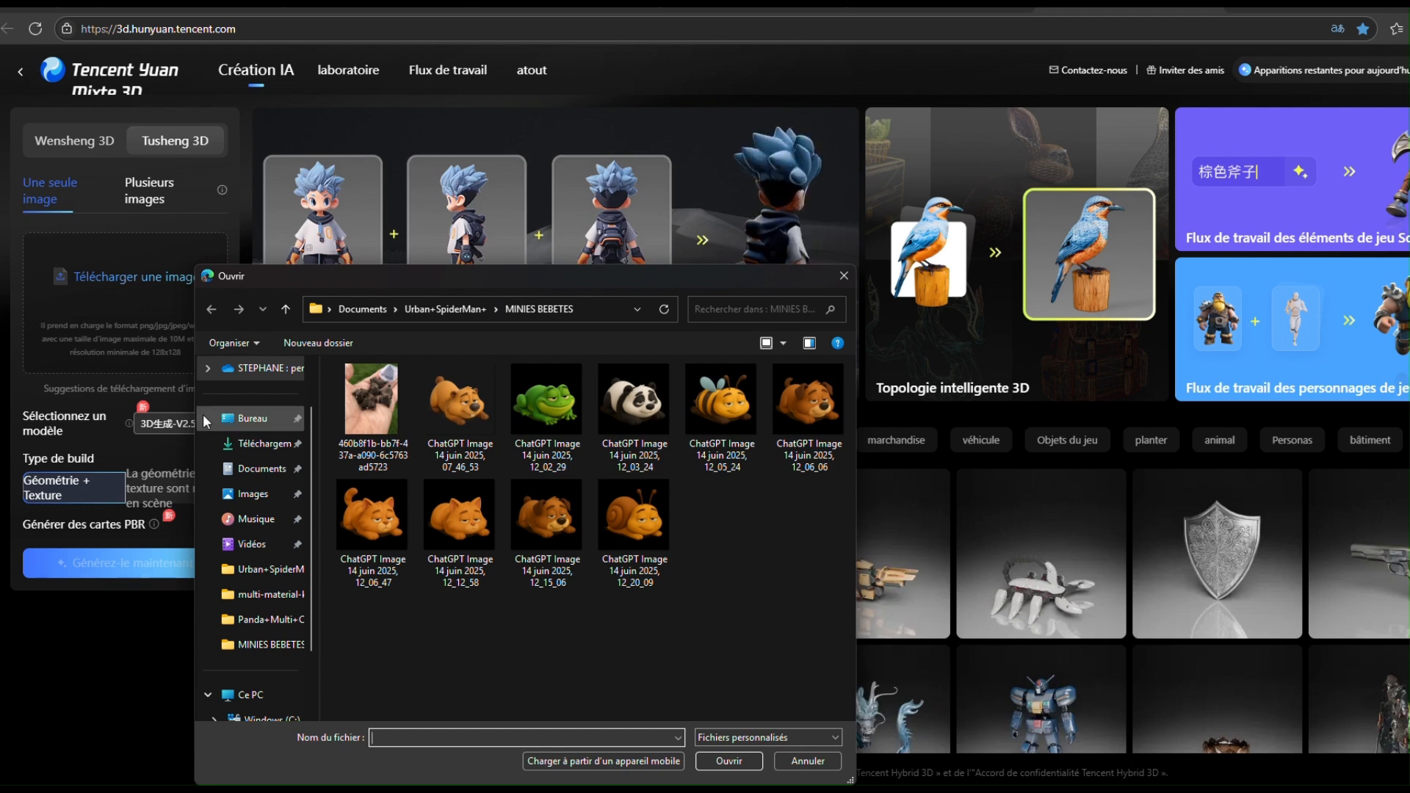
pyautogui.click(247, 446)
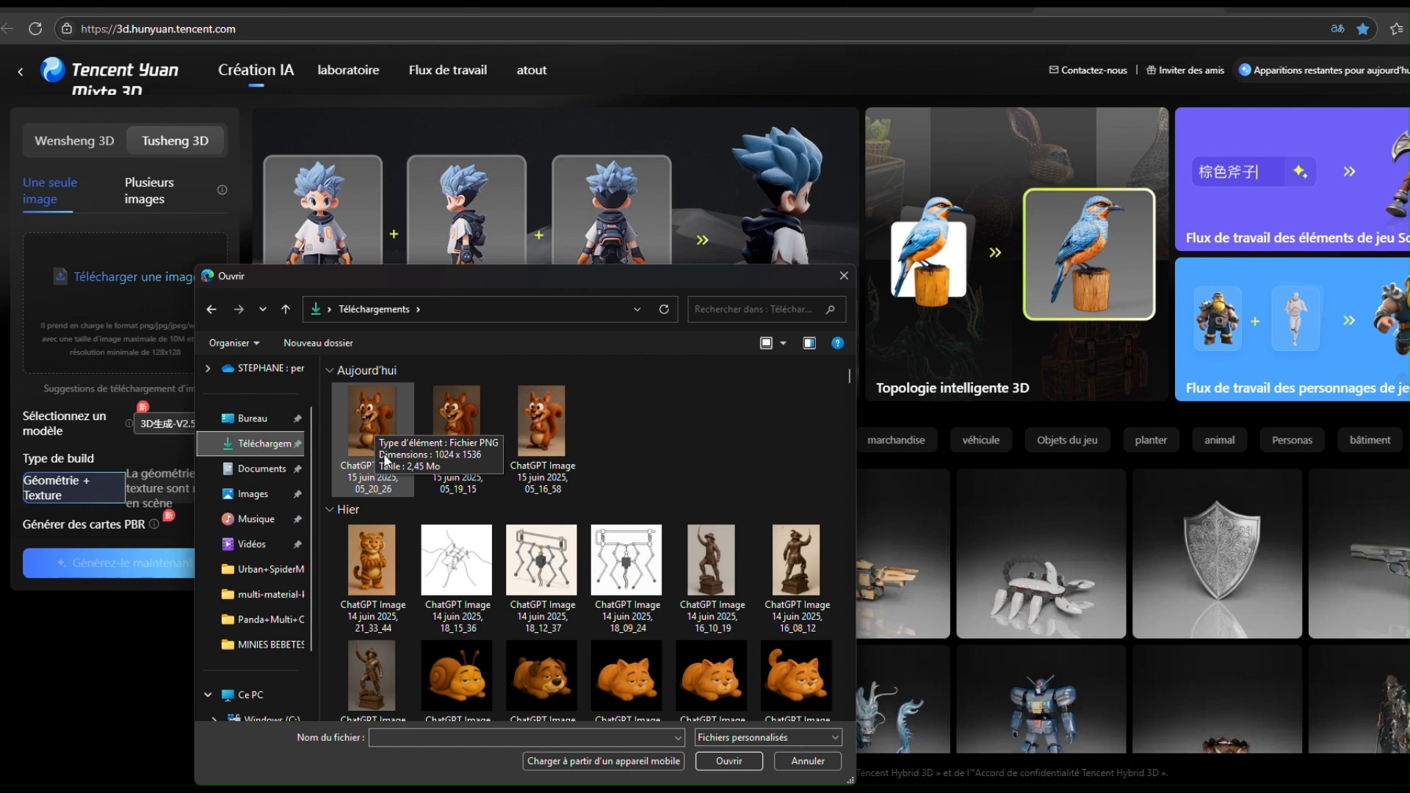
pyautogui.click(380, 439)
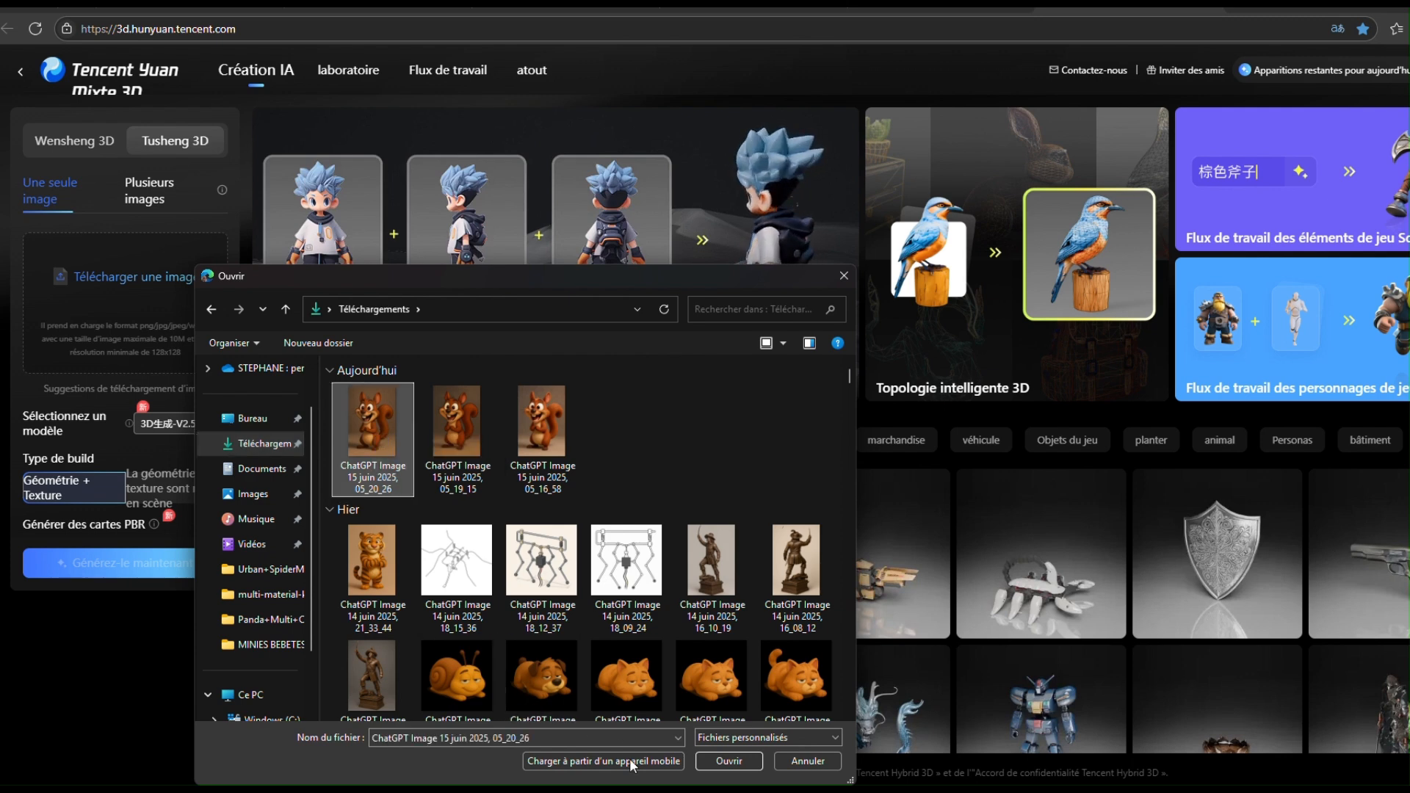
pyautogui.click(713, 762)
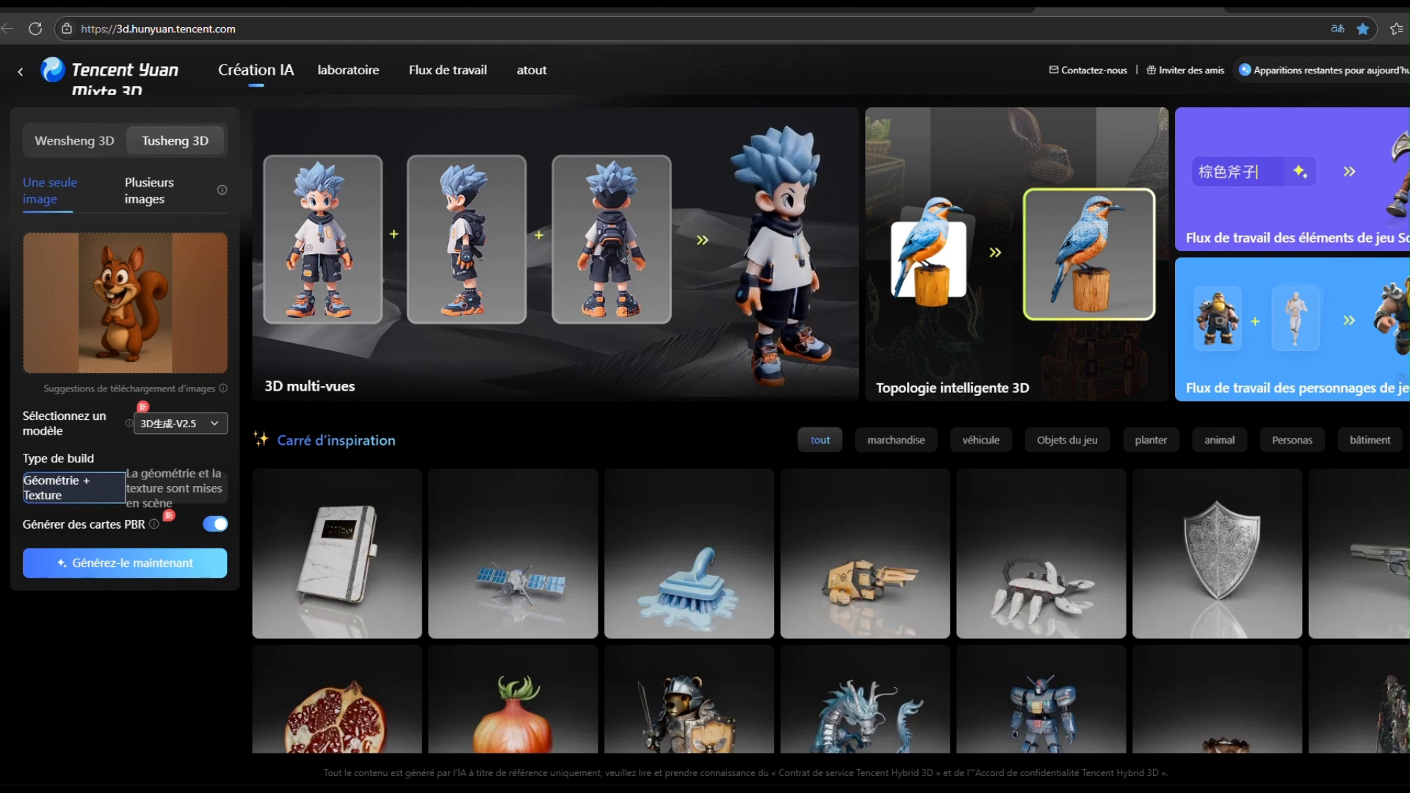
pyautogui.click(144, 565)
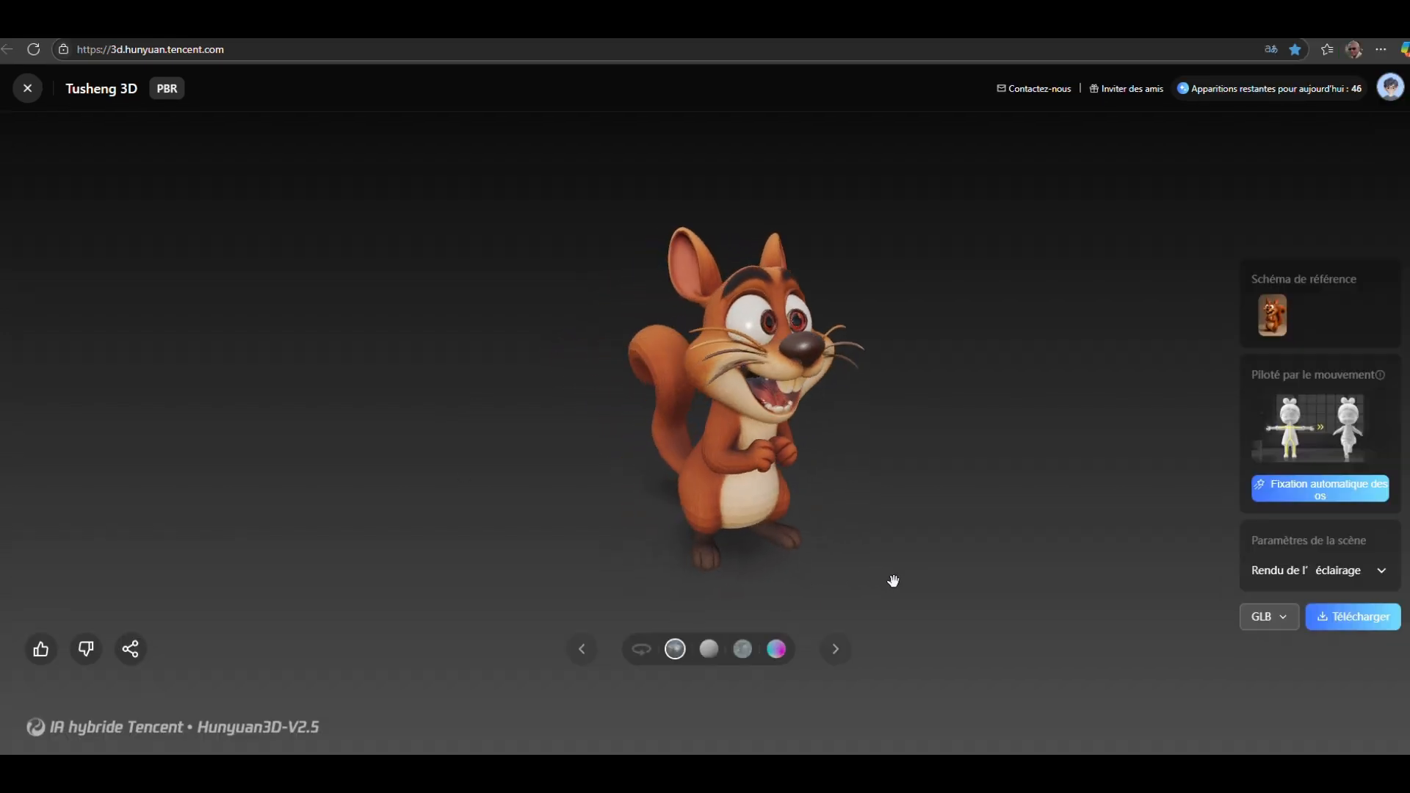
# Step: Examine the generated squirrel model from several angles in the white model and the two following display modes
pyautogui.moveTo(638, 584); pyautogui.dragTo(580, 597)
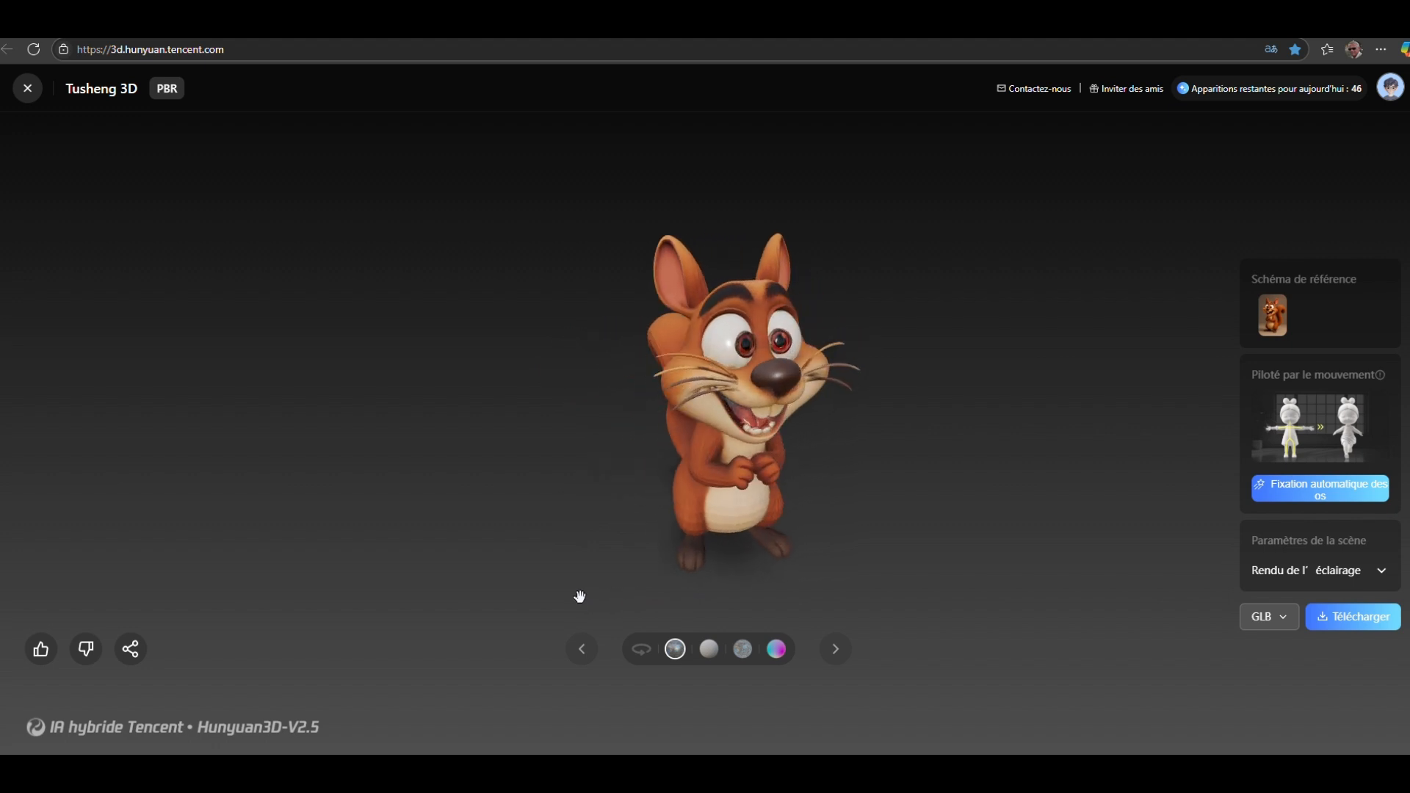
pyautogui.click(709, 649)
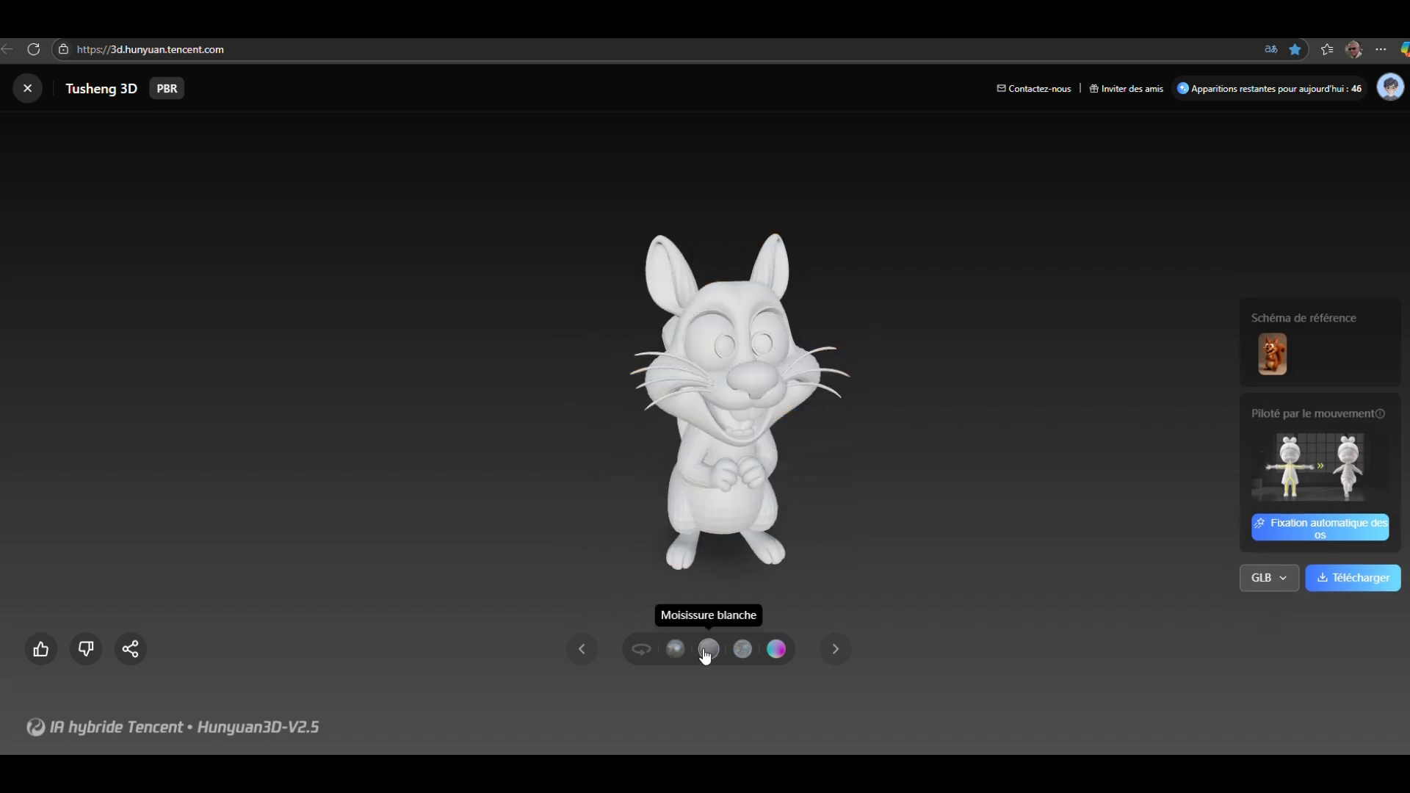
pyautogui.click(744, 652)
pyautogui.click(776, 650)
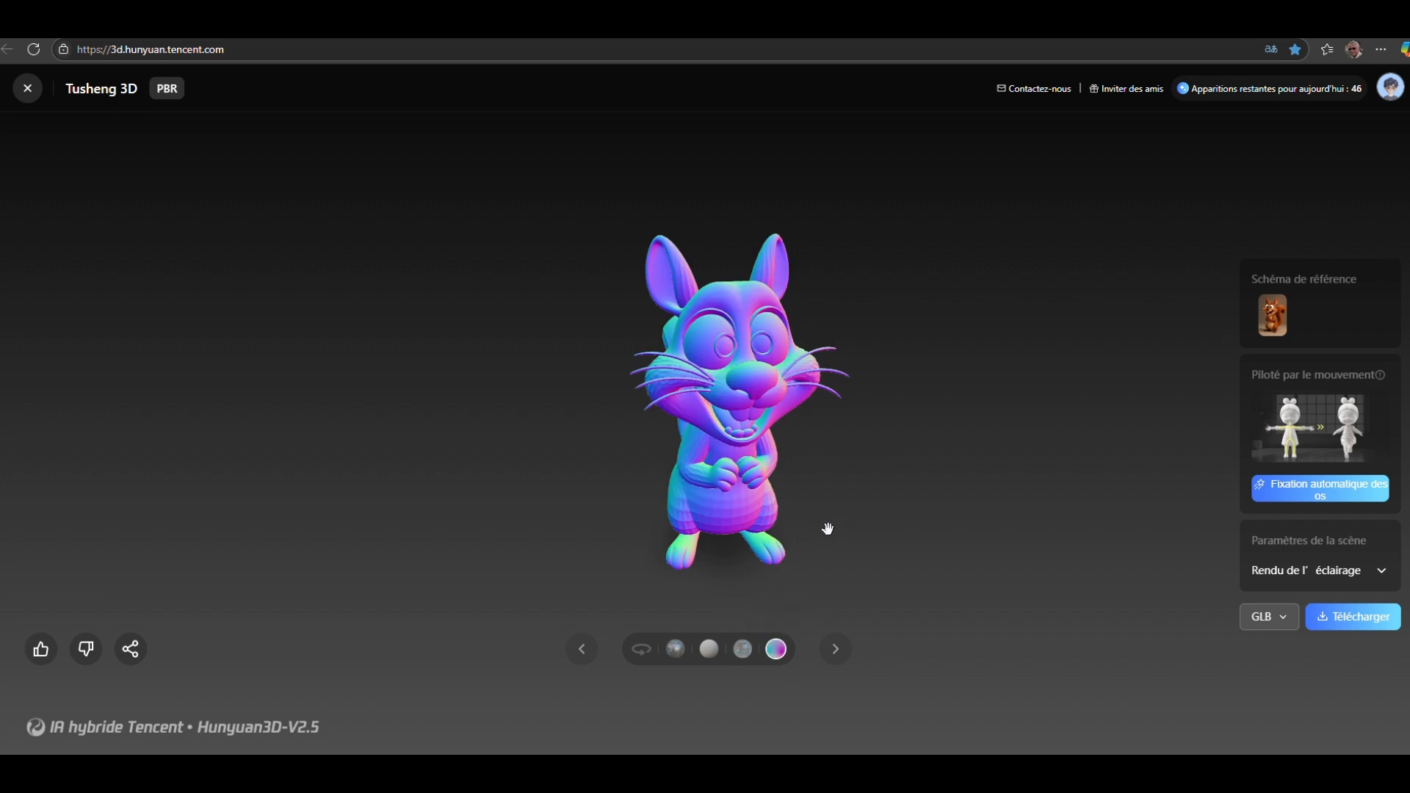
pyautogui.moveTo(828, 529); pyautogui.dragTo(760, 540)
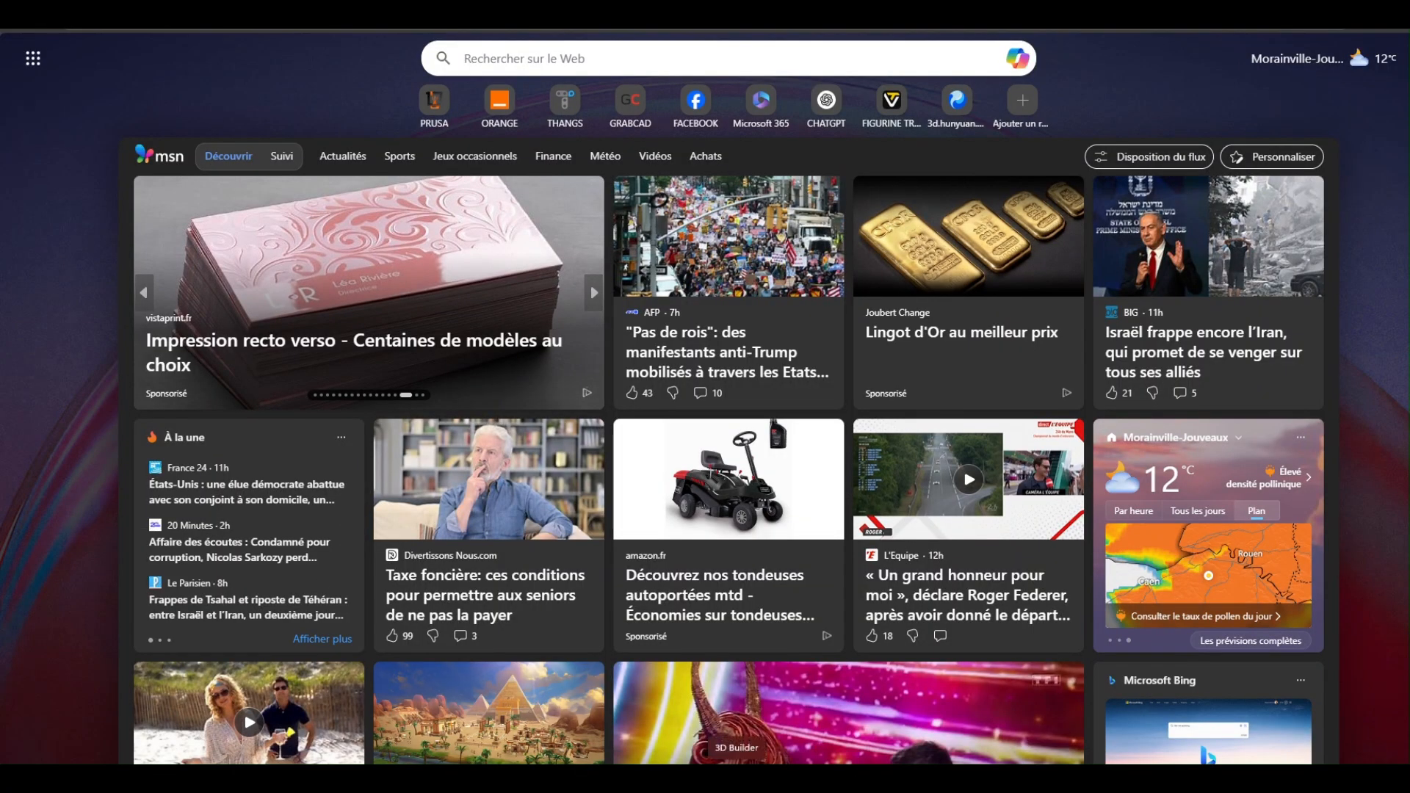
pyautogui.click(737, 777)
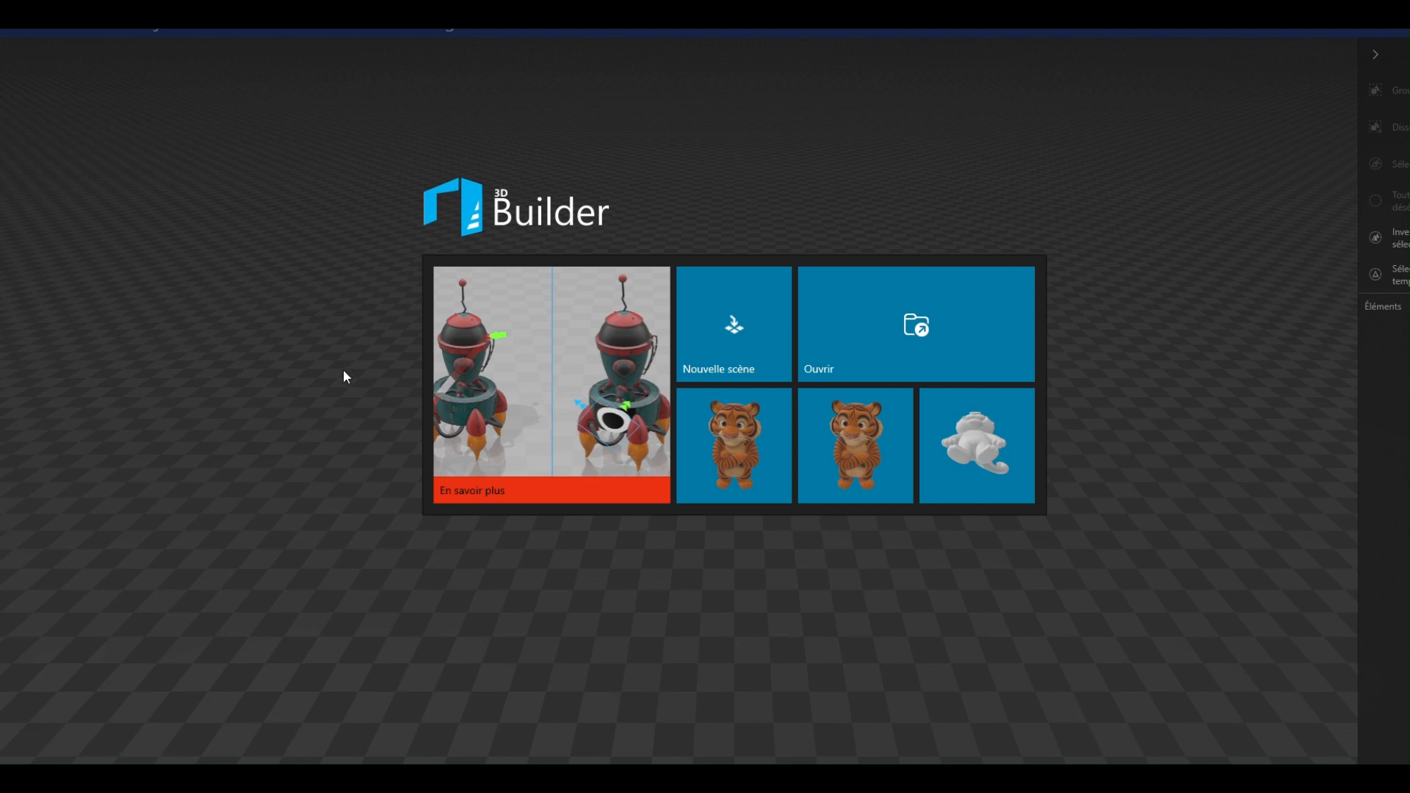
pyautogui.click(917, 328)
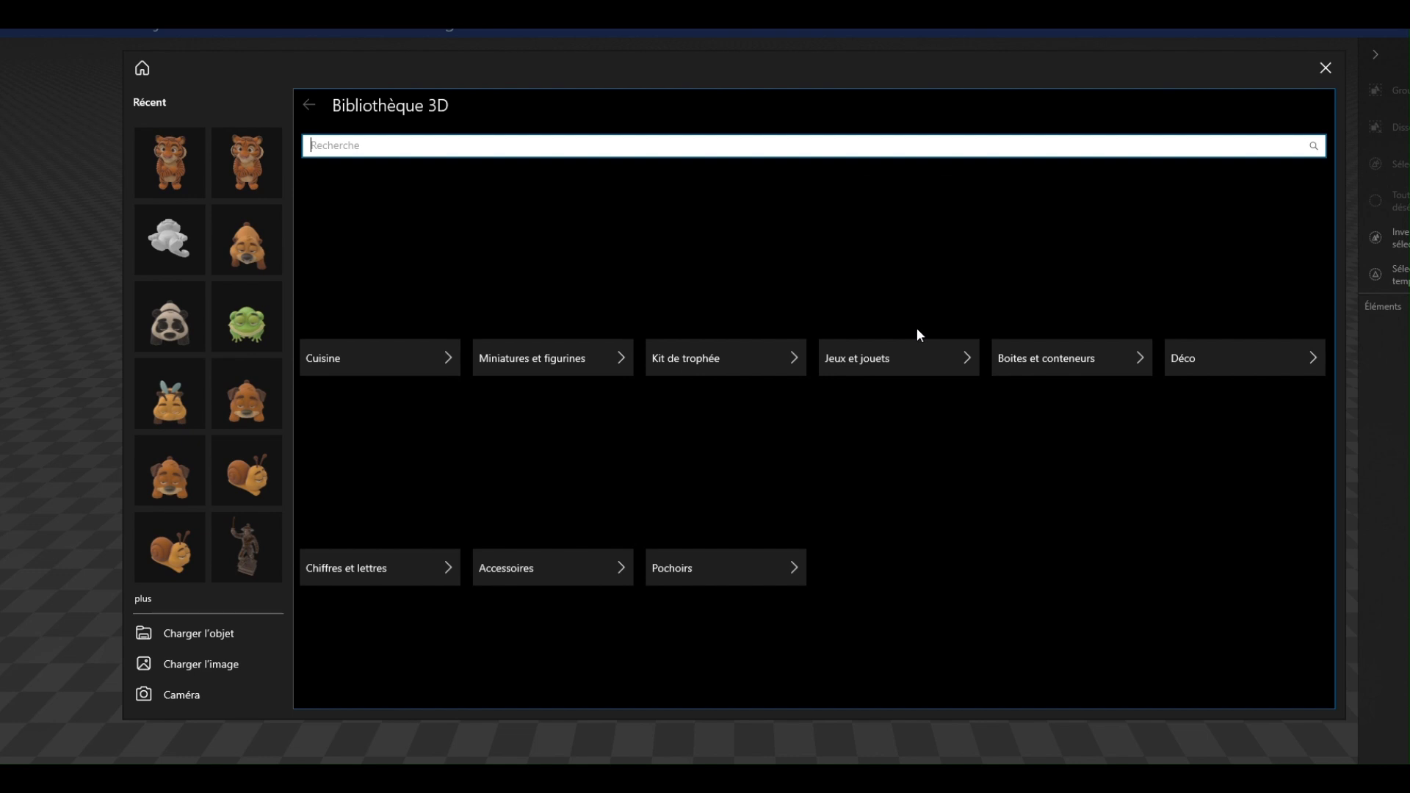
pyautogui.click(183, 633)
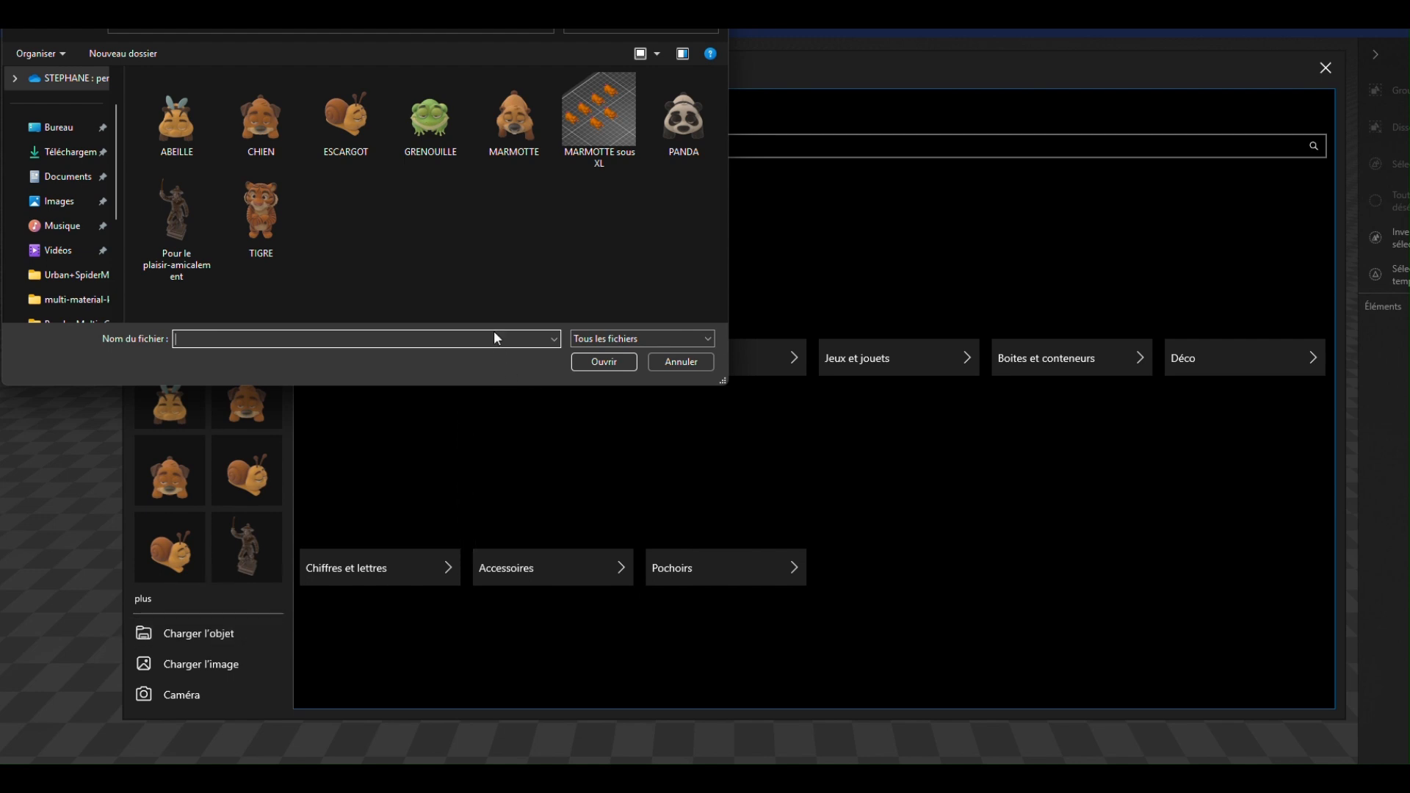
pyautogui.click(65, 154)
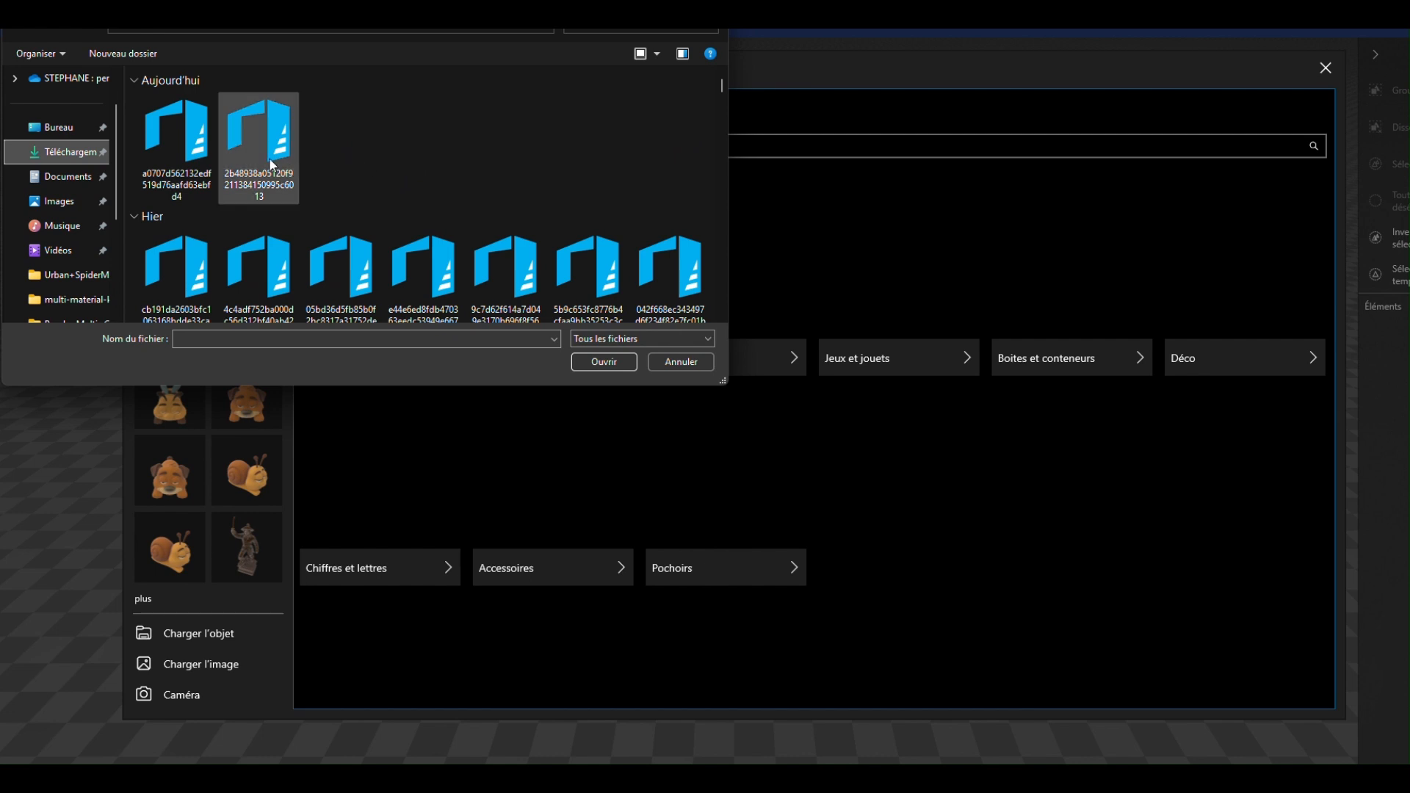
pyautogui.click(190, 157)
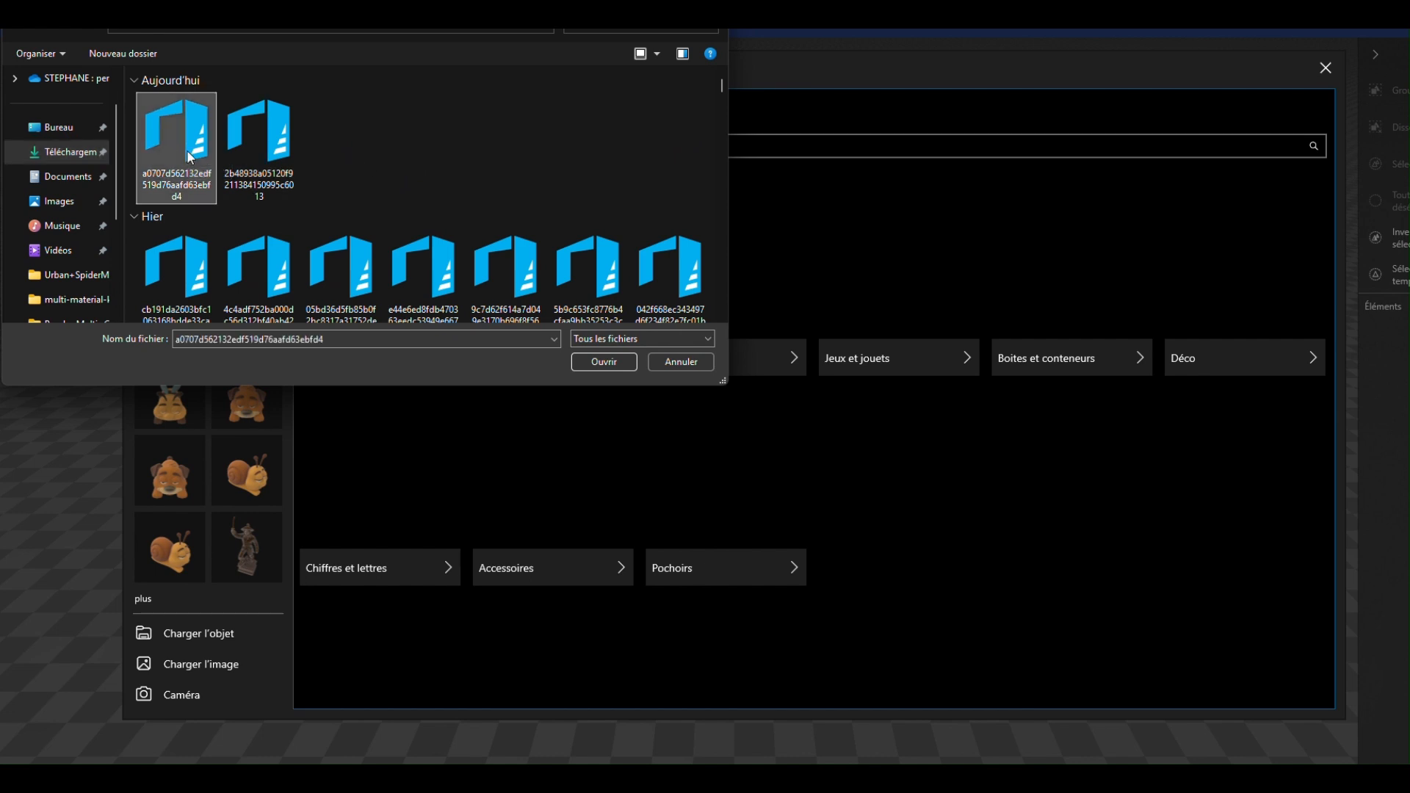
pyautogui.keyDown('ctrl'); pyautogui.click(254, 150); pyautogui.keyUp('ctrl')
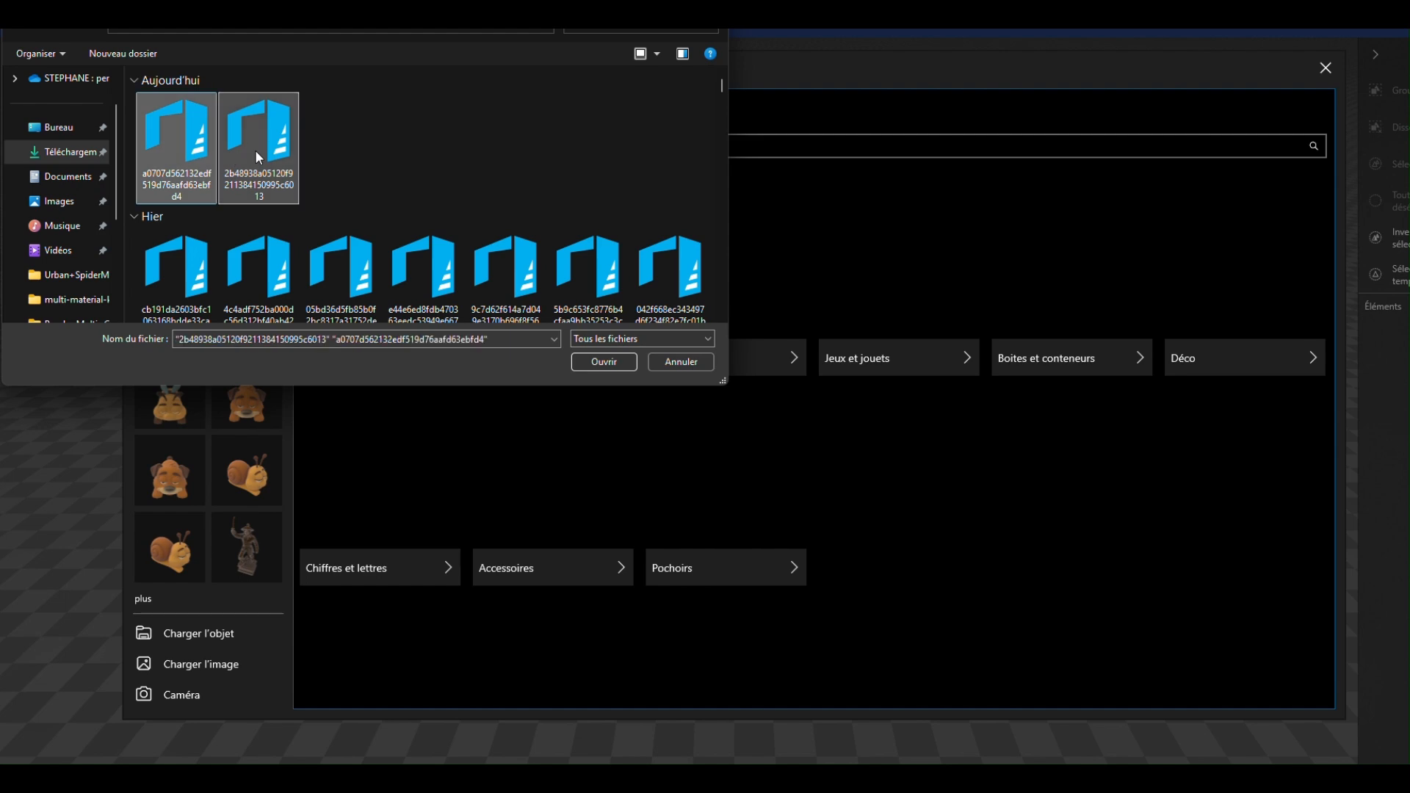
pyautogui.click(604, 362)
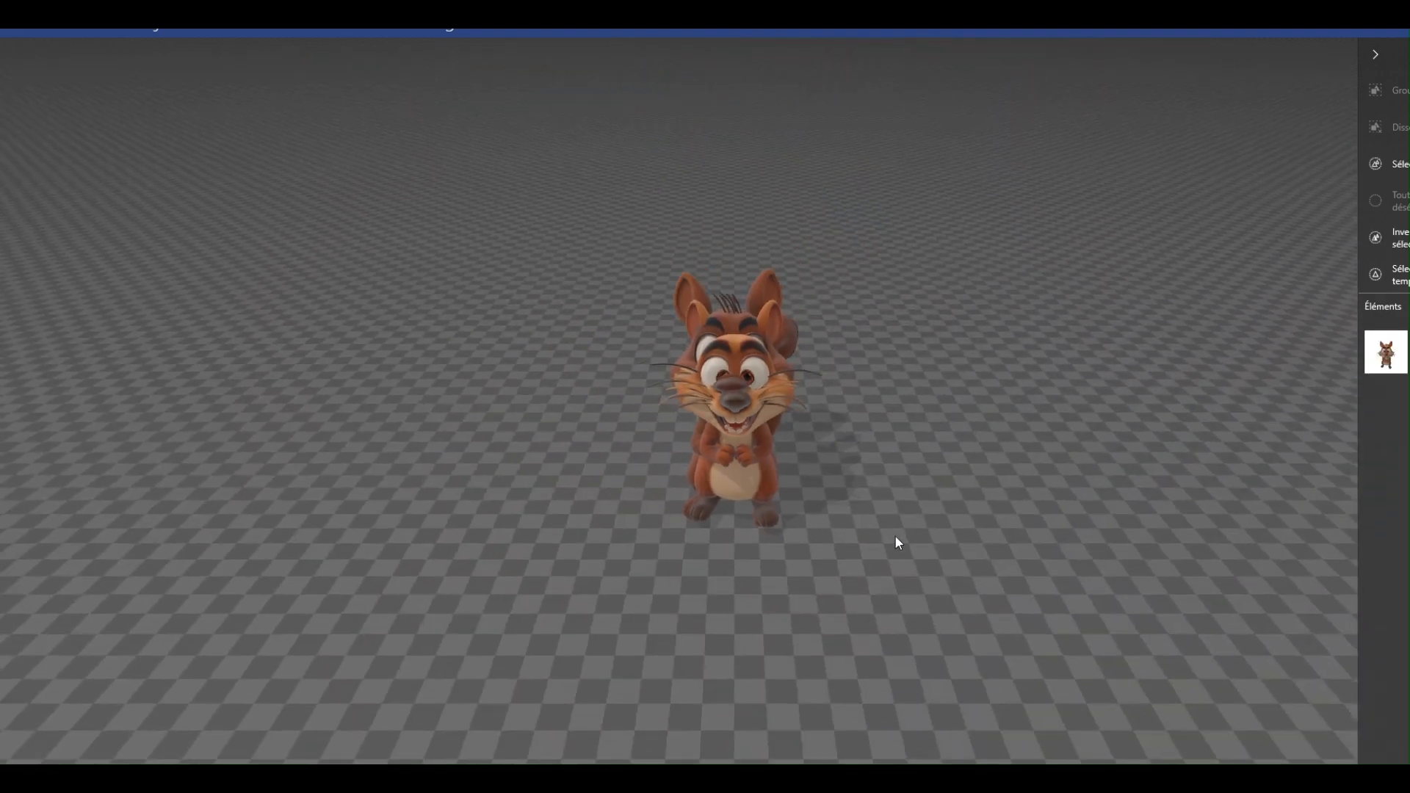
# Step: Move the smaller of the two overlapping squirrels to about X 620 mm, beside the other one
pyautogui.moveTo(895, 542); pyautogui.dragTo(786, 566)
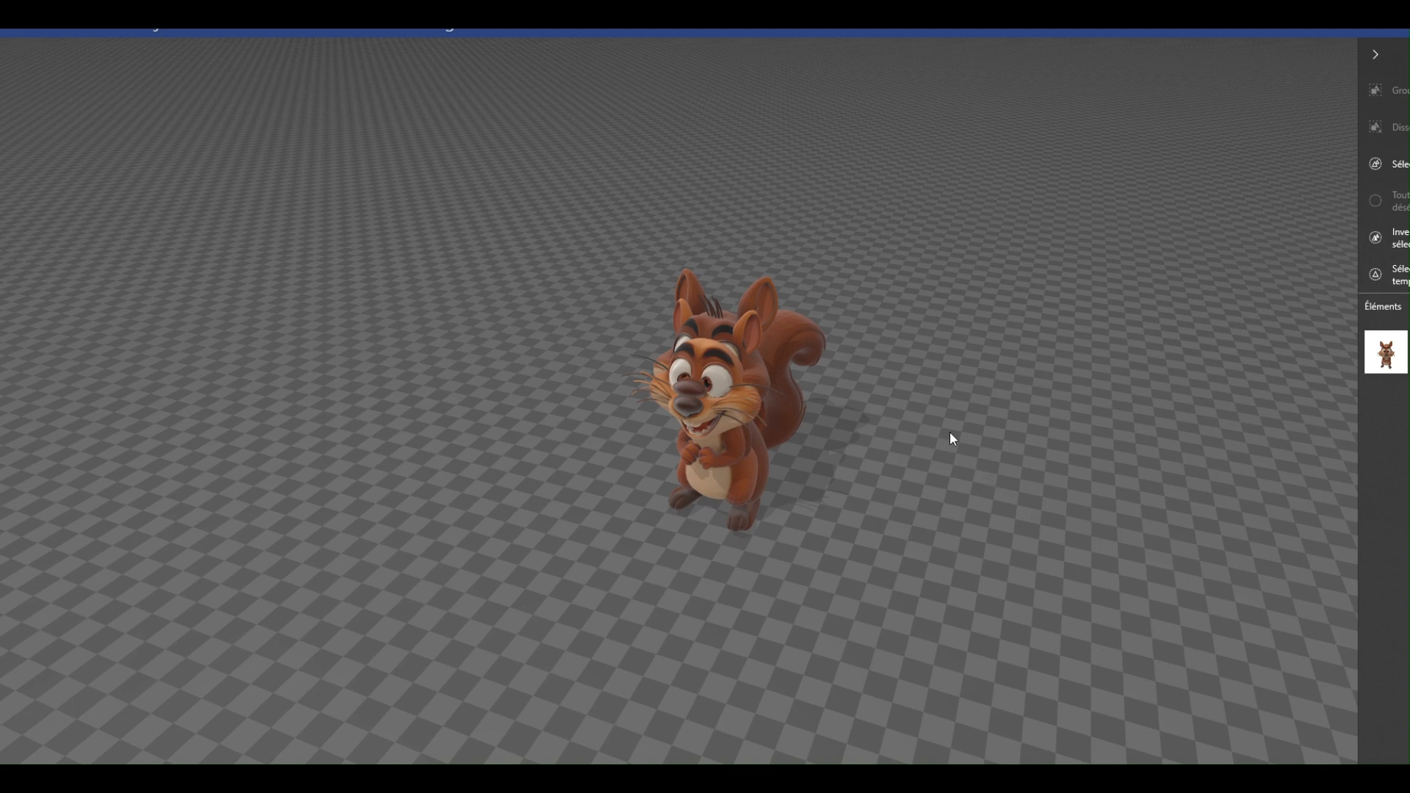
pyautogui.click(737, 452)
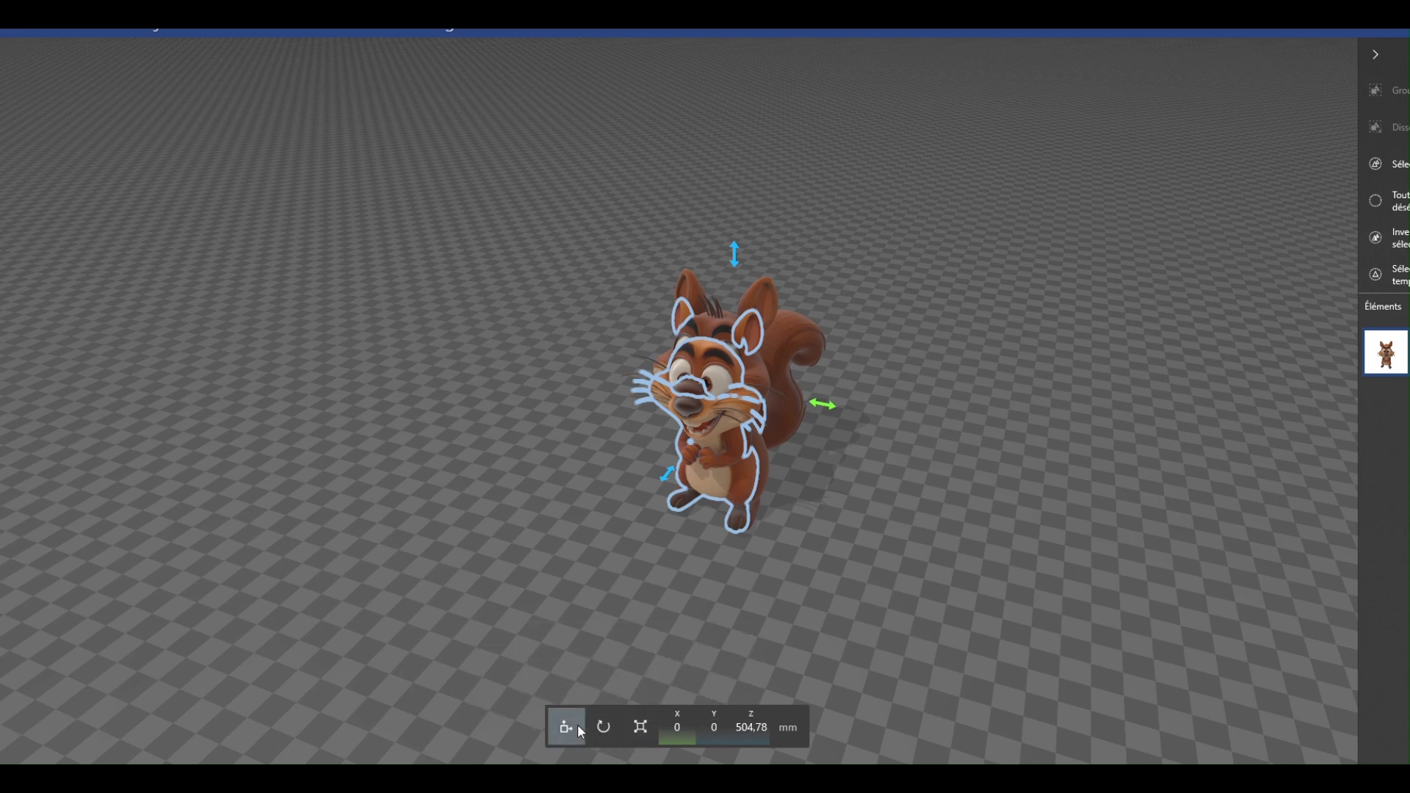
pyautogui.moveTo(828, 411); pyautogui.dragTo(985, 448)
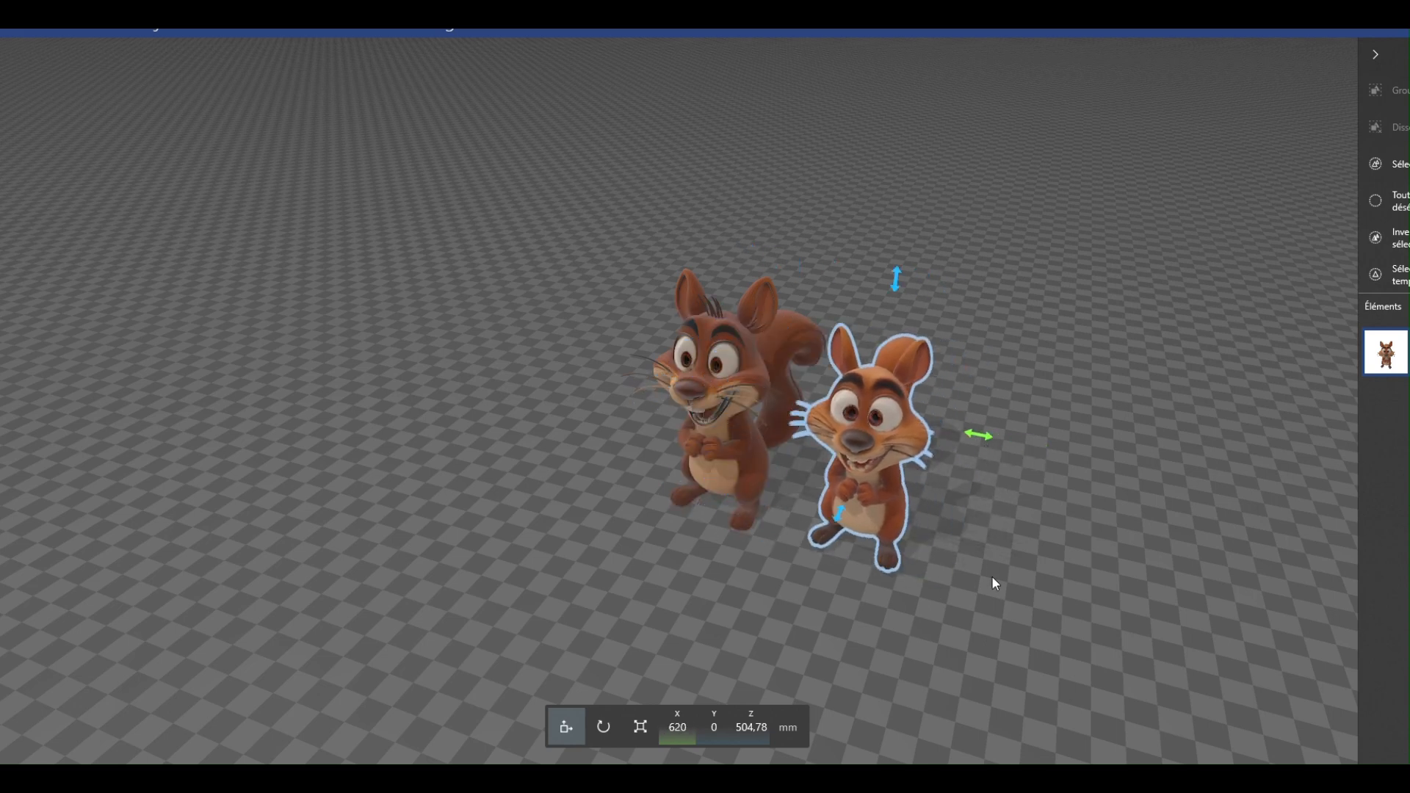
# Step: Compare the faces, whiskers, fur and colours of the two squirrel models from several angles and up close
pyautogui.moveTo(991, 573); pyautogui.dragTo(990, 537)
pyautogui.scroll(5, 958, 504)
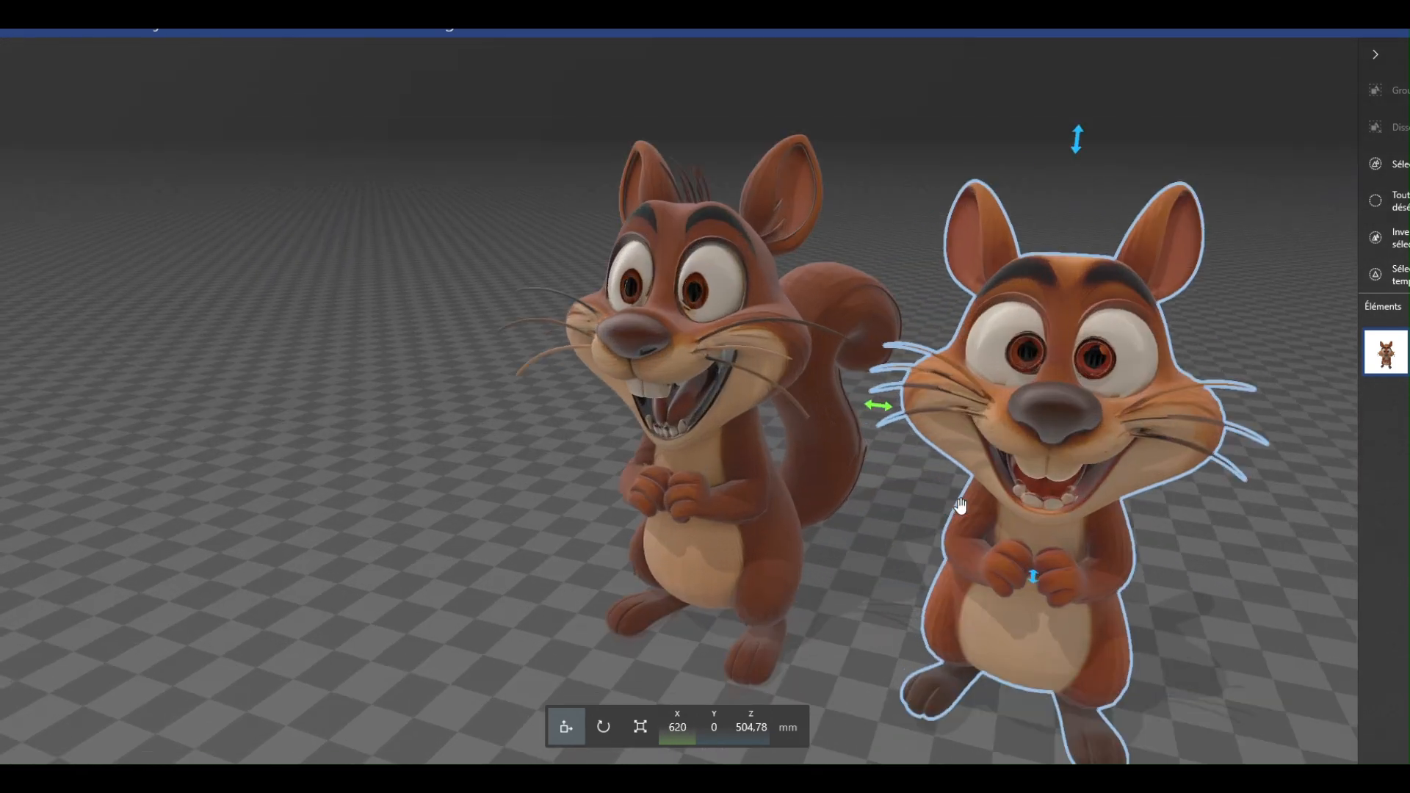
pyautogui.moveTo(892, 528); pyautogui.dragTo(946, 545)
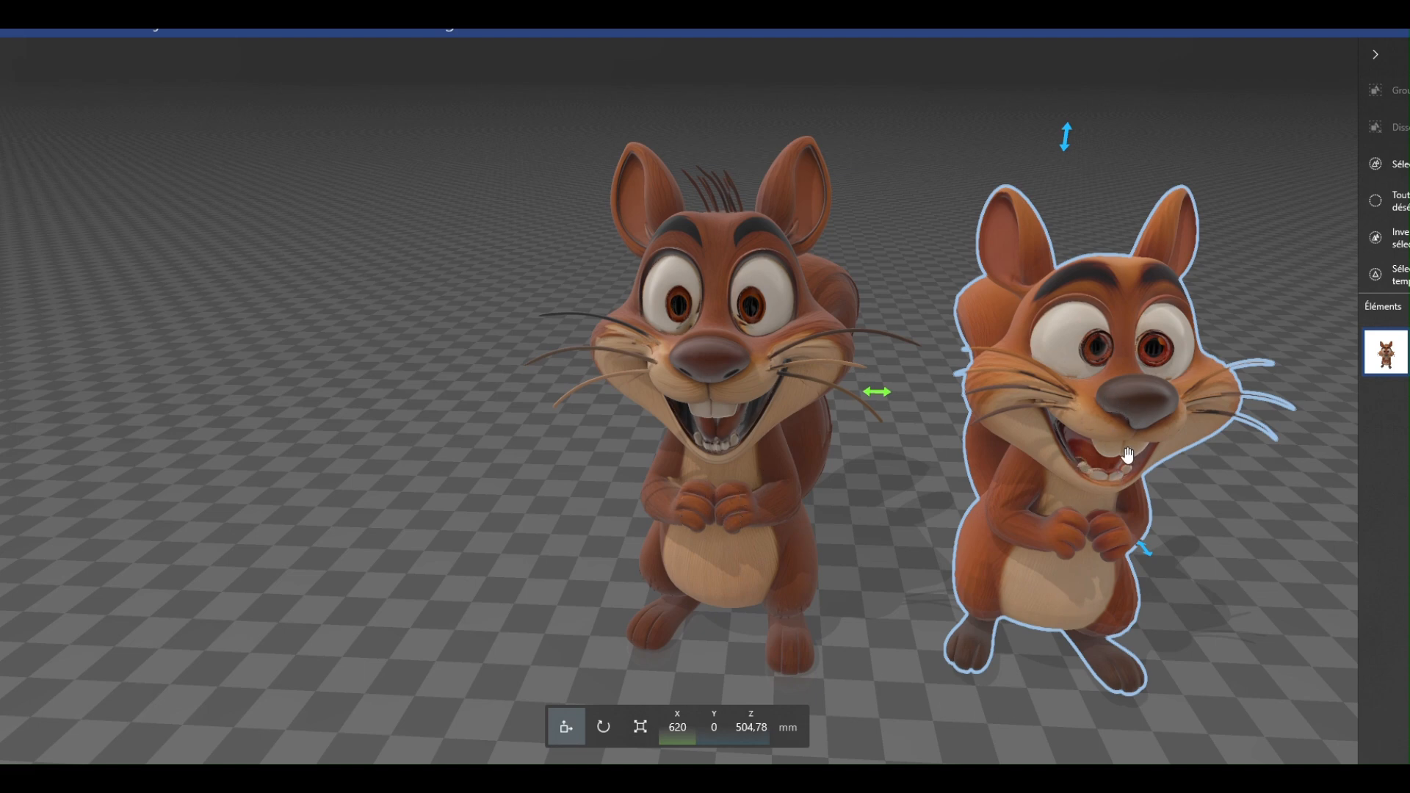
pyautogui.moveTo(861, 539); pyautogui.dragTo(640, 526)
pyautogui.scroll(3, 769, 223)
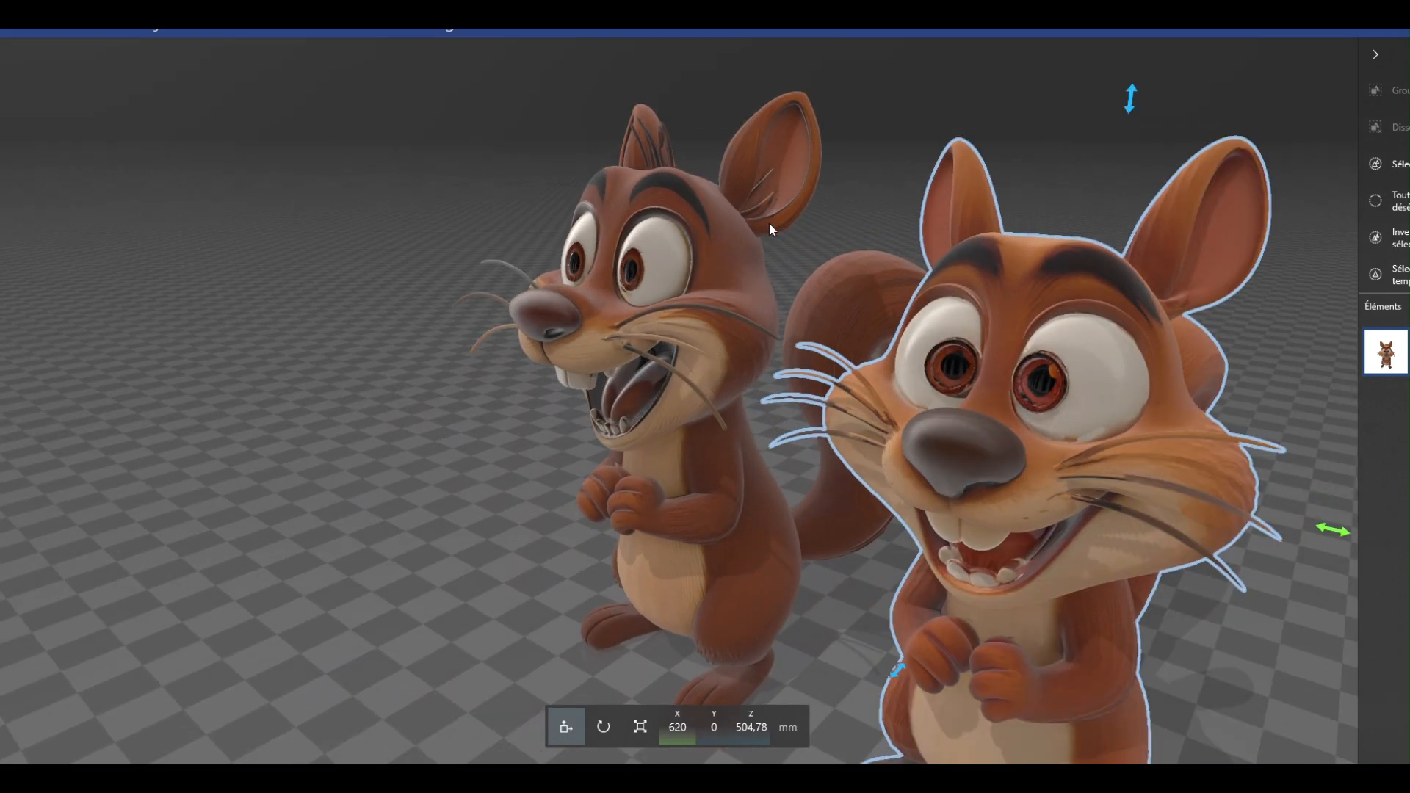
pyautogui.scroll(-3, 769, 222)
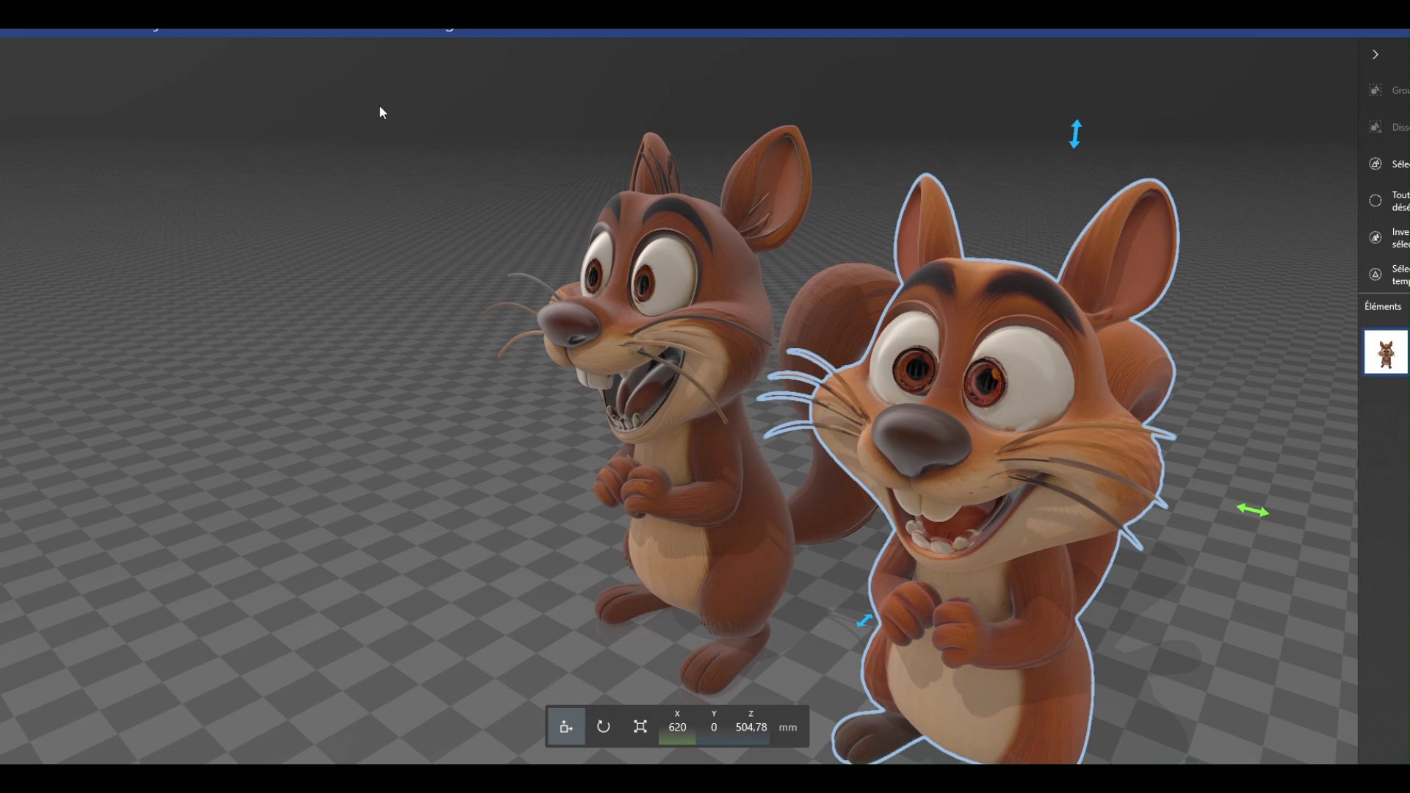
# Step: Paint the whole surface of the squirrel at X 0 with the standard grey colour and apply it
pyautogui.click(660, 271)
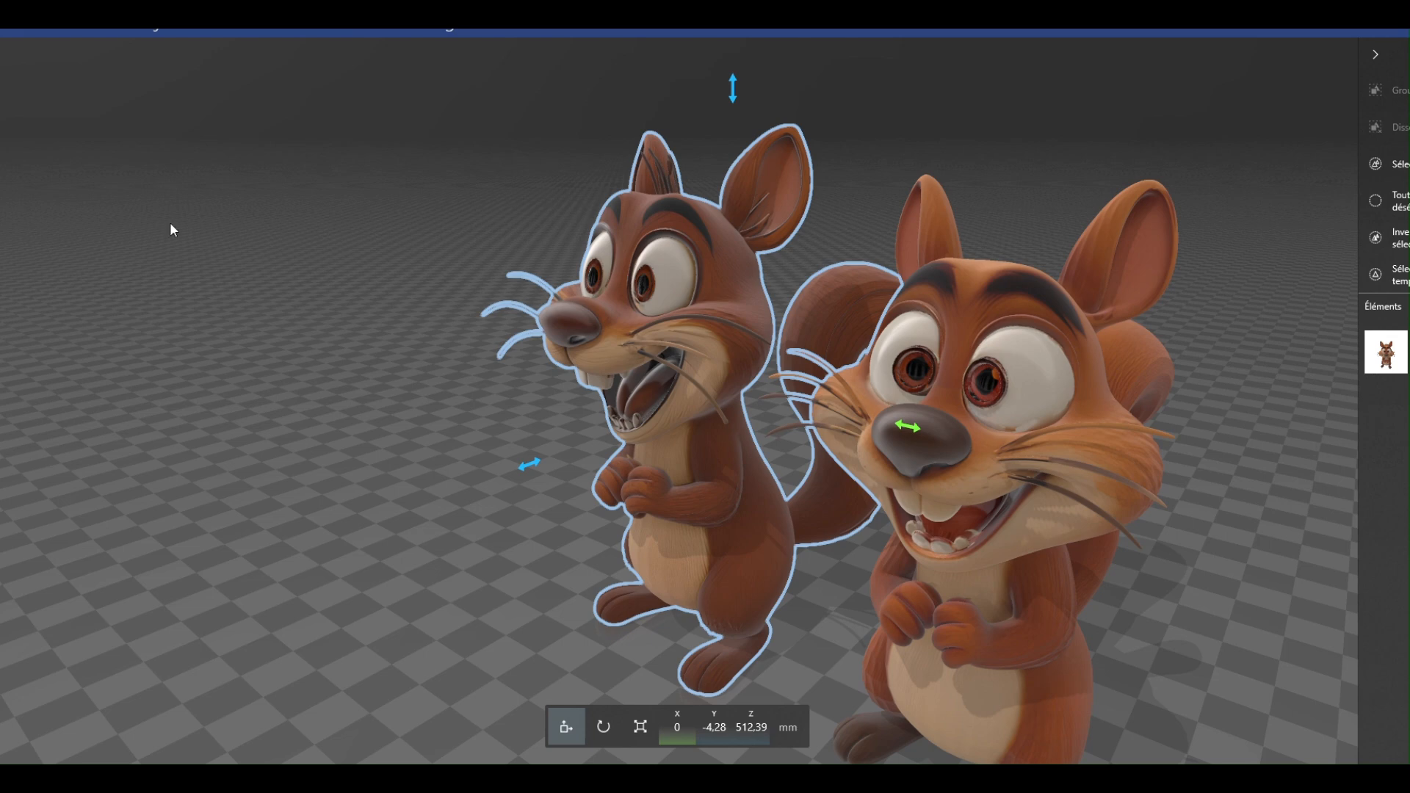
pyautogui.click(302, 23)
pyautogui.click(157, 58)
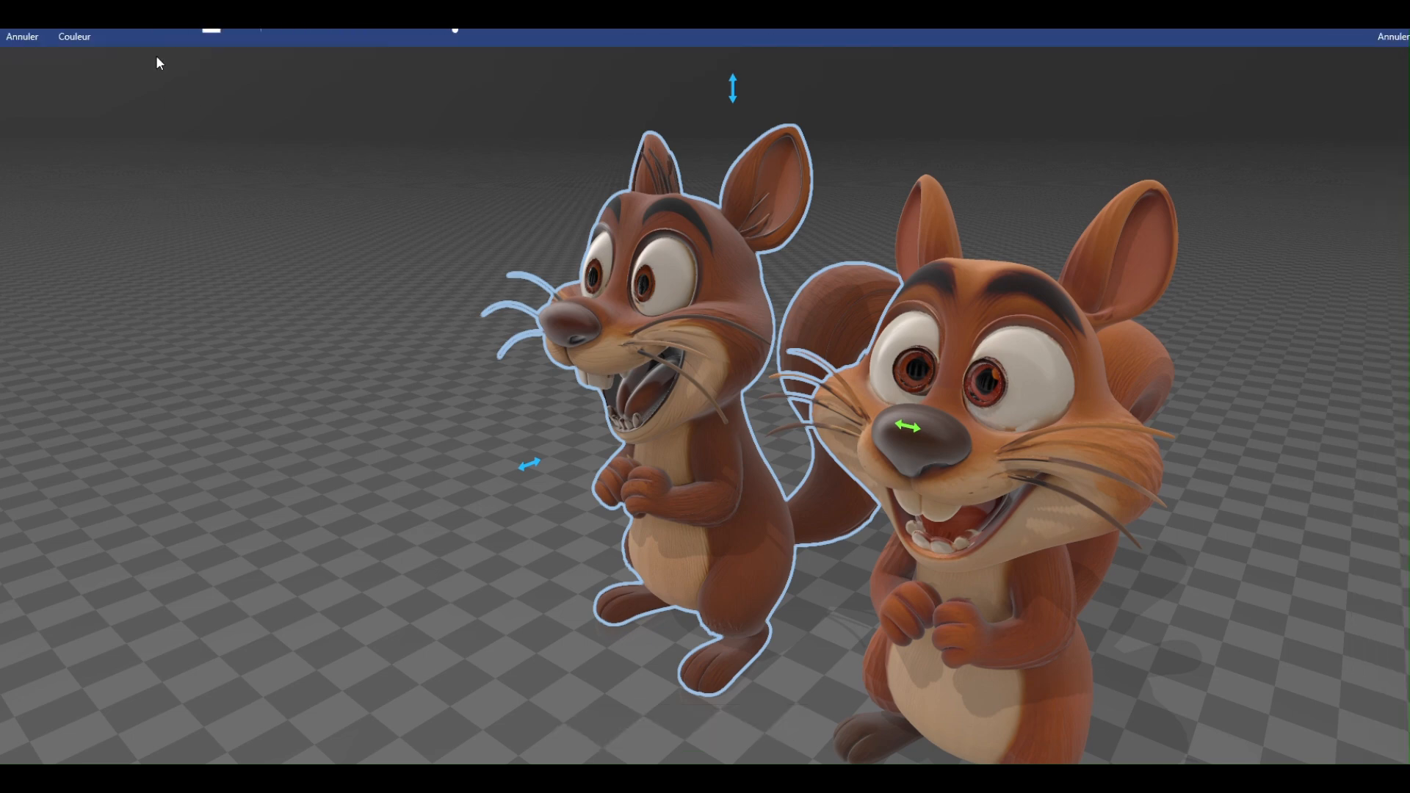
pyautogui.click(235, 32)
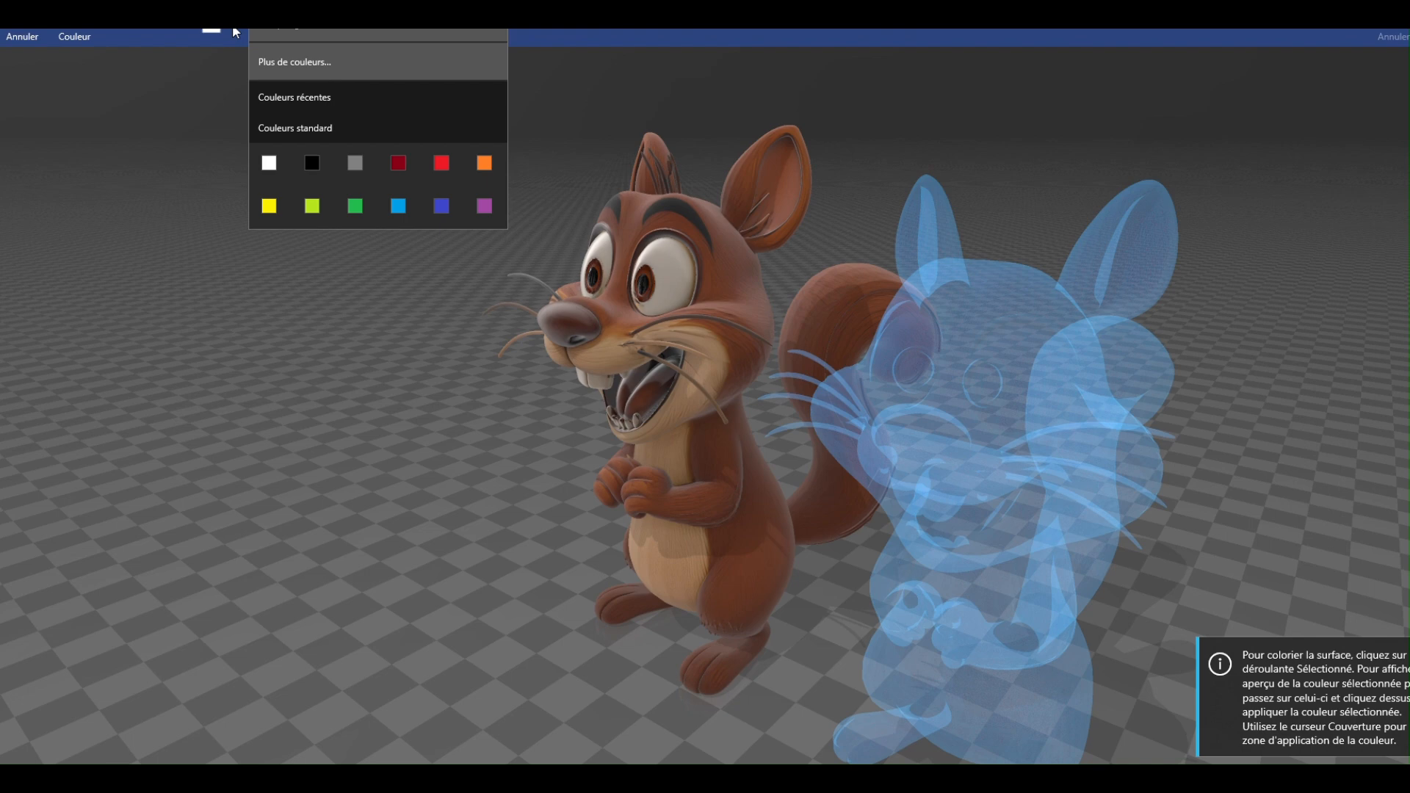
pyautogui.click(355, 157)
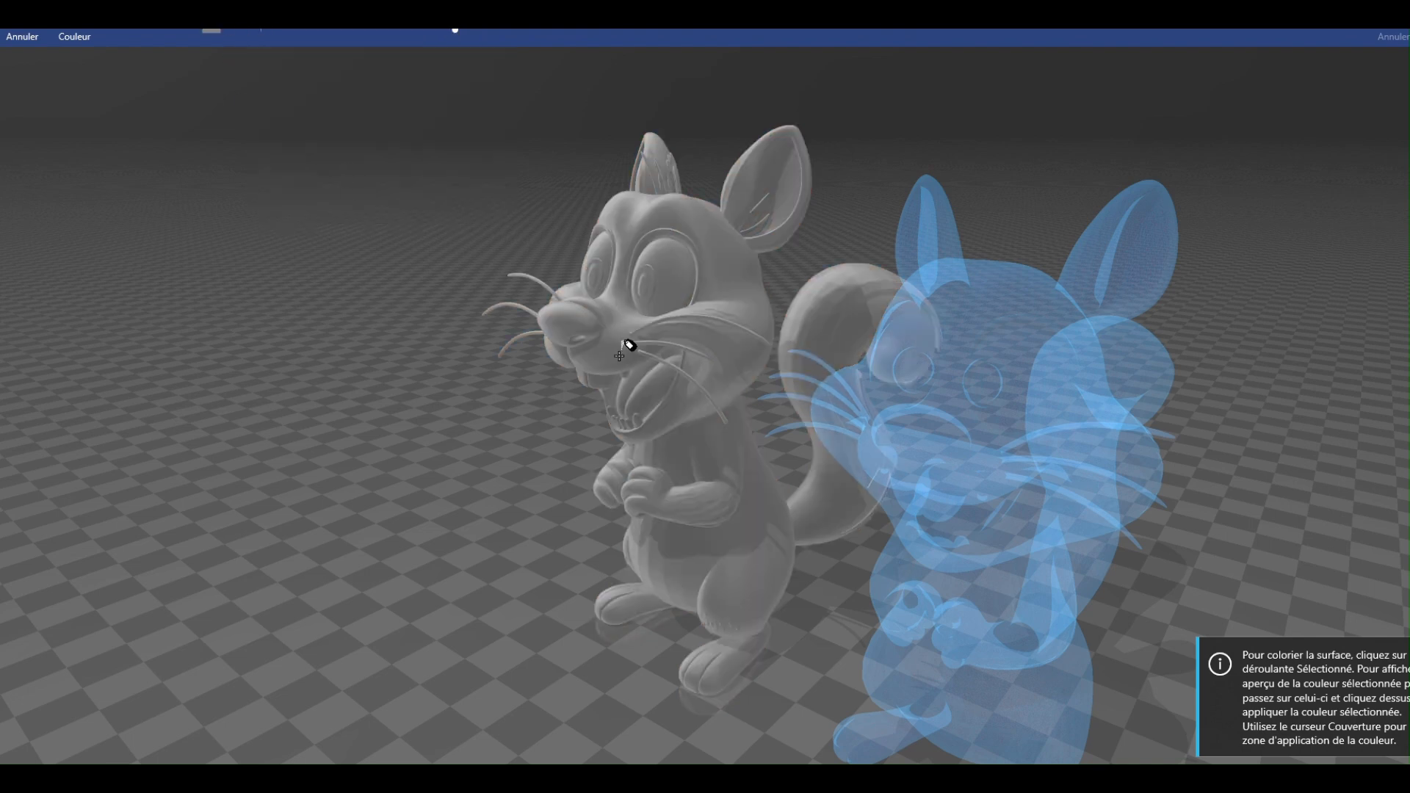
pyautogui.click(619, 355)
pyautogui.click(74, 37)
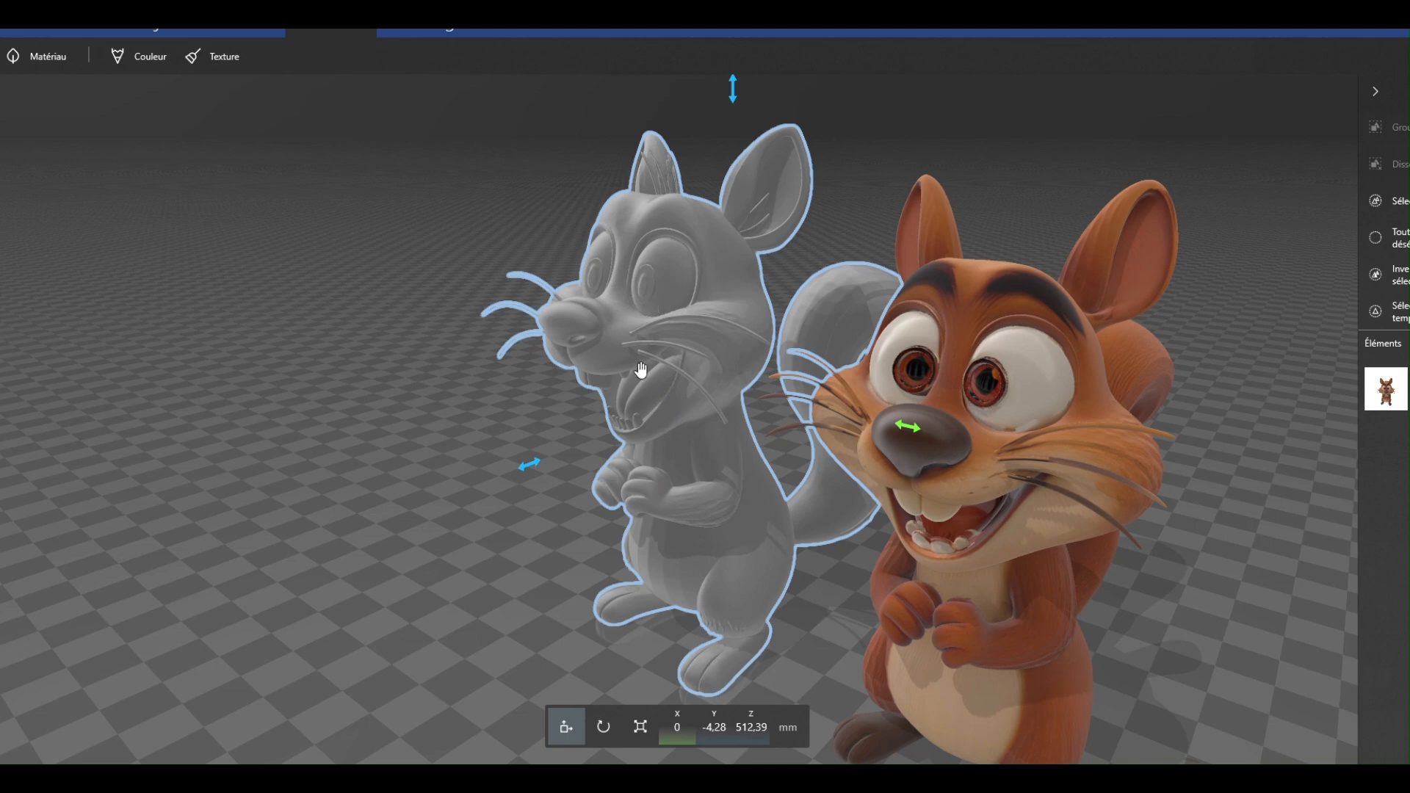
# Step: Paint the whole surface of the other squirrel, at X 620 mm, with the standard light blue colour and apply it
pyautogui.click(931, 482)
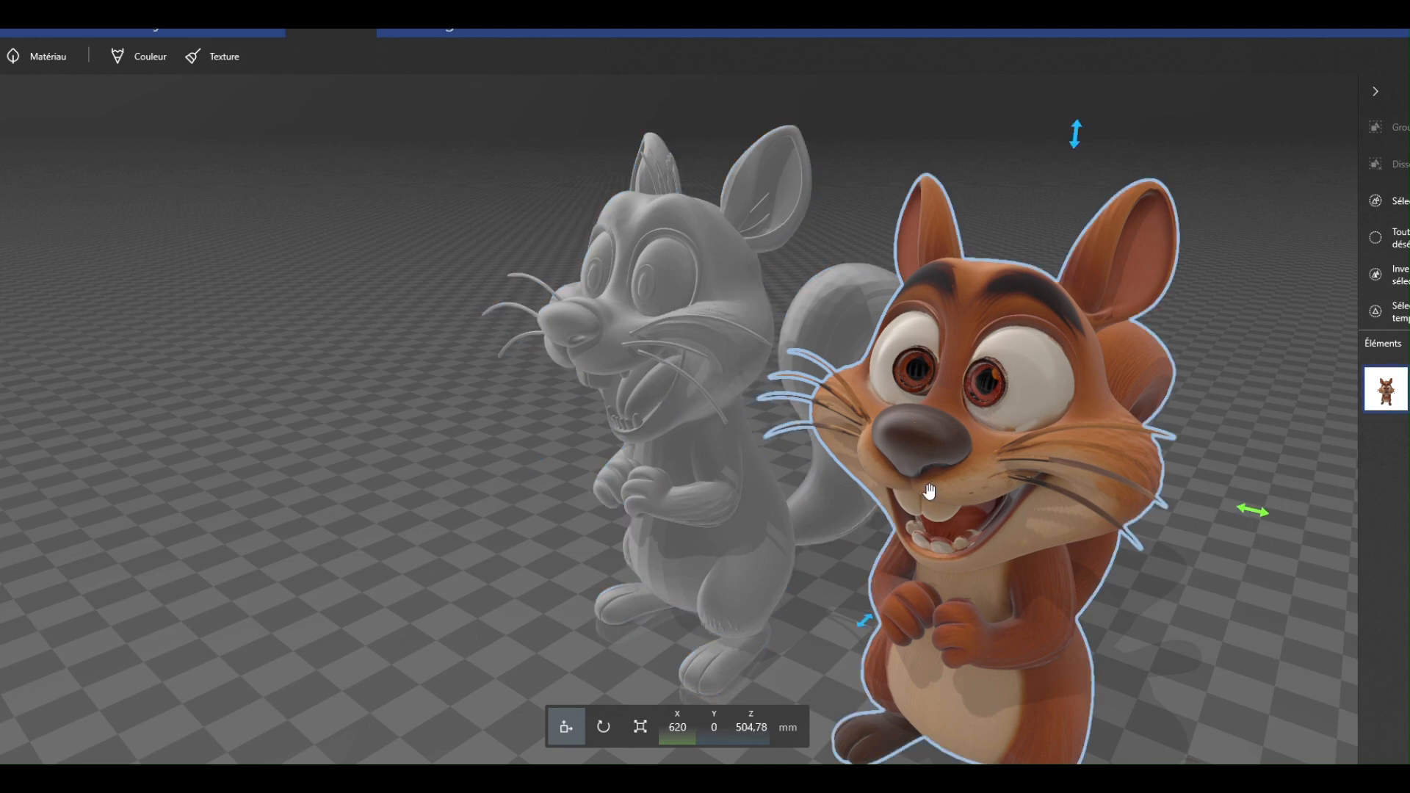
pyautogui.click(153, 58)
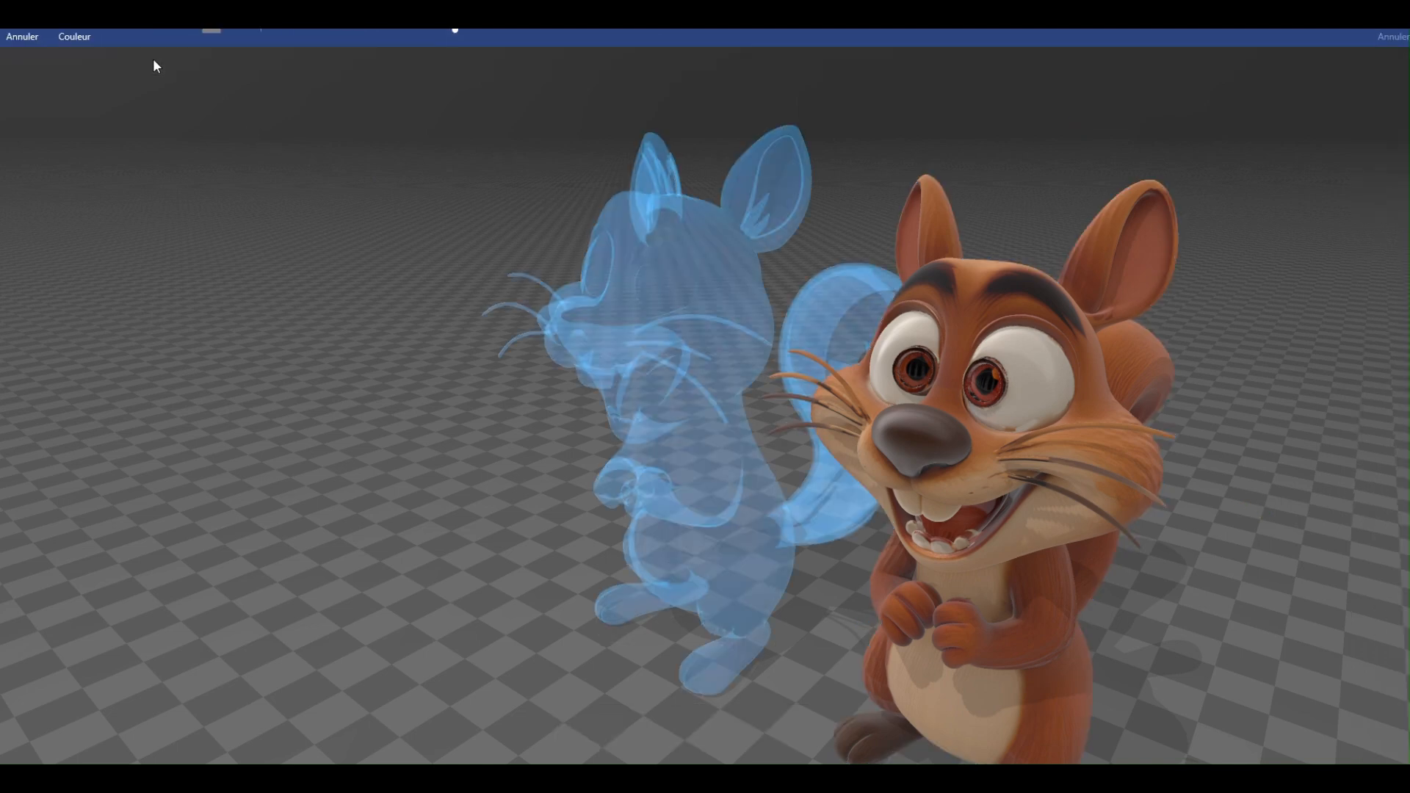
pyautogui.click(233, 35)
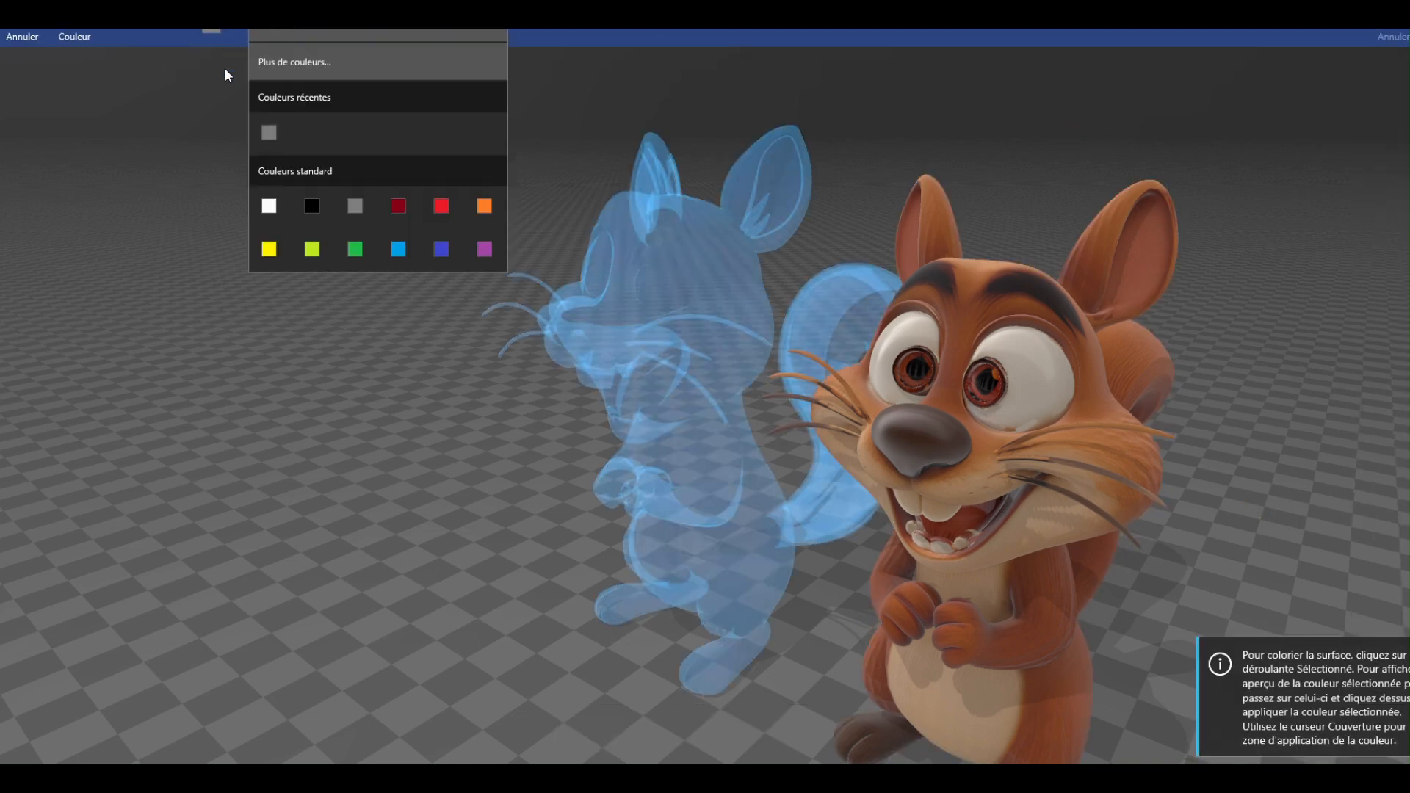
pyautogui.click(401, 250)
pyautogui.click(895, 402)
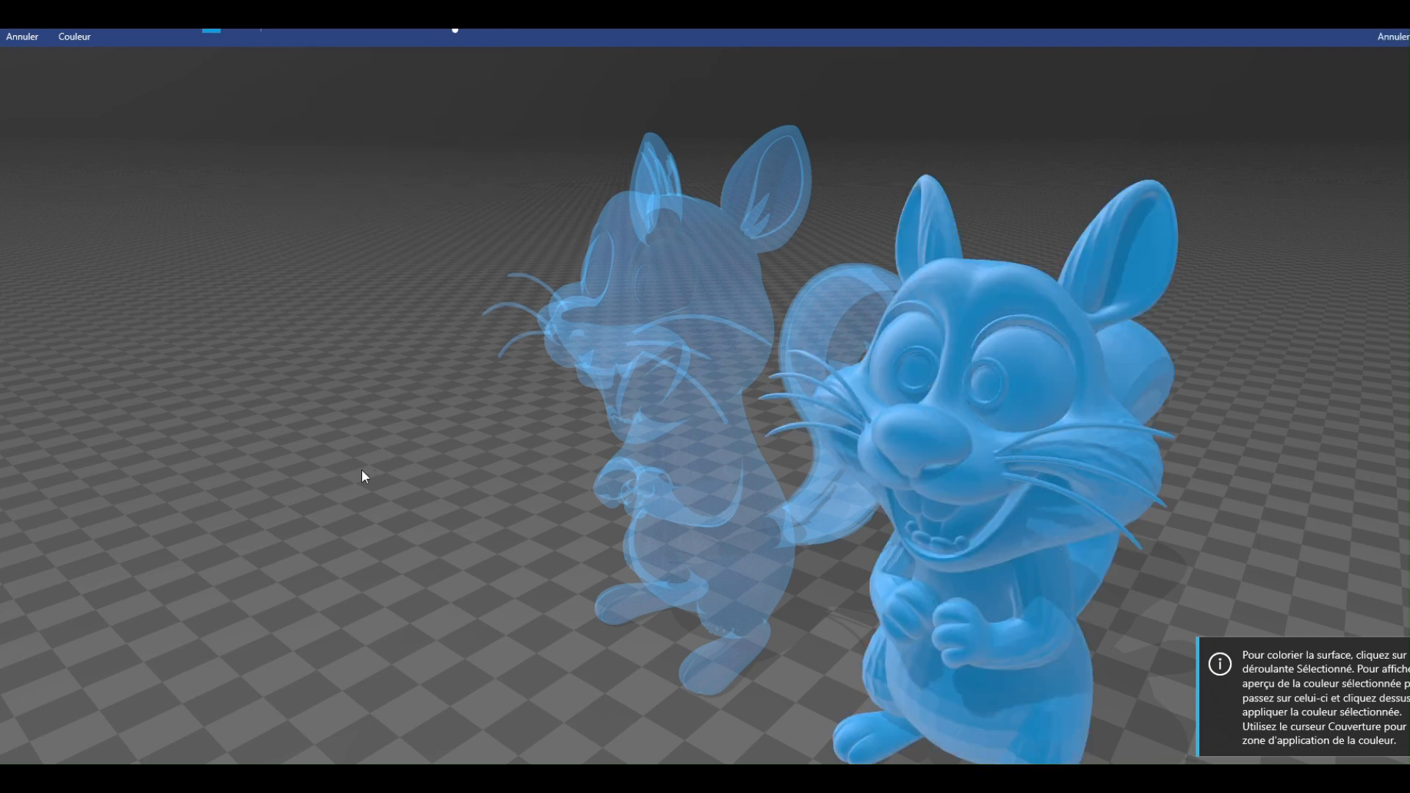
pyautogui.click(74, 36)
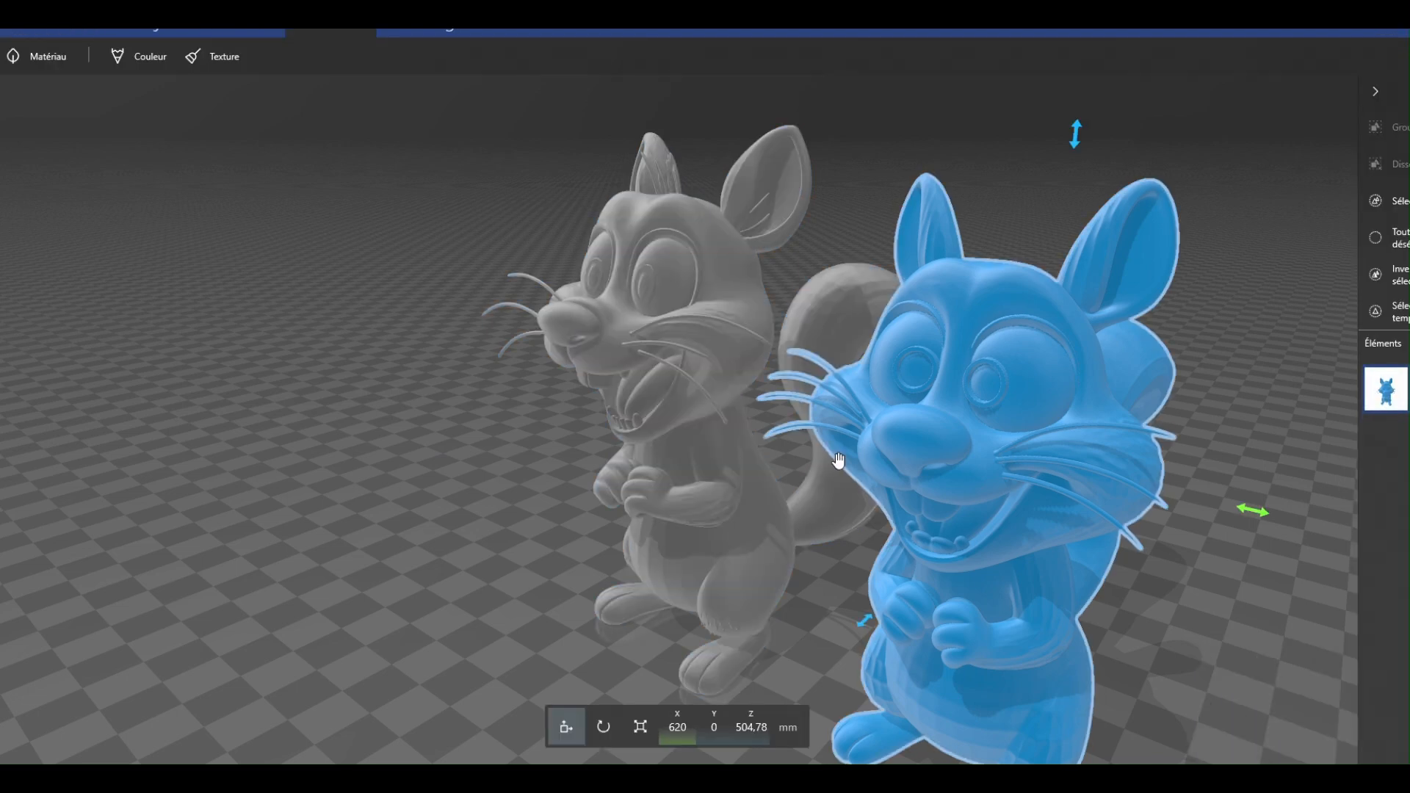
# Step: Compare the sculpted detail of the grey and blue squirrels' ears, hair tuft, eyes and whiskers up close and from several angles
pyautogui.moveTo(465, 476); pyautogui.dragTo(636, 531)
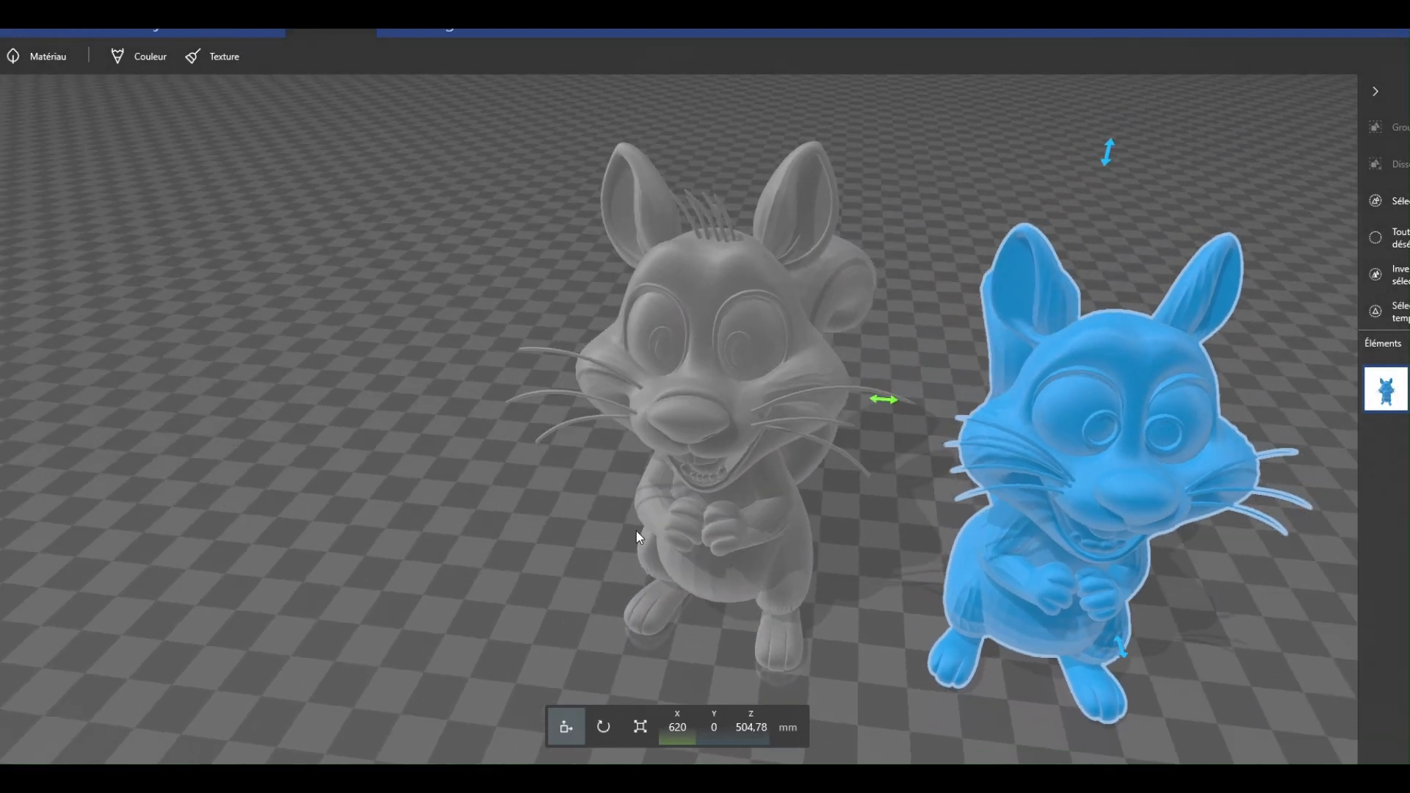
pyautogui.scroll(-4, 834, 202)
pyautogui.scroll(9, 808, 222)
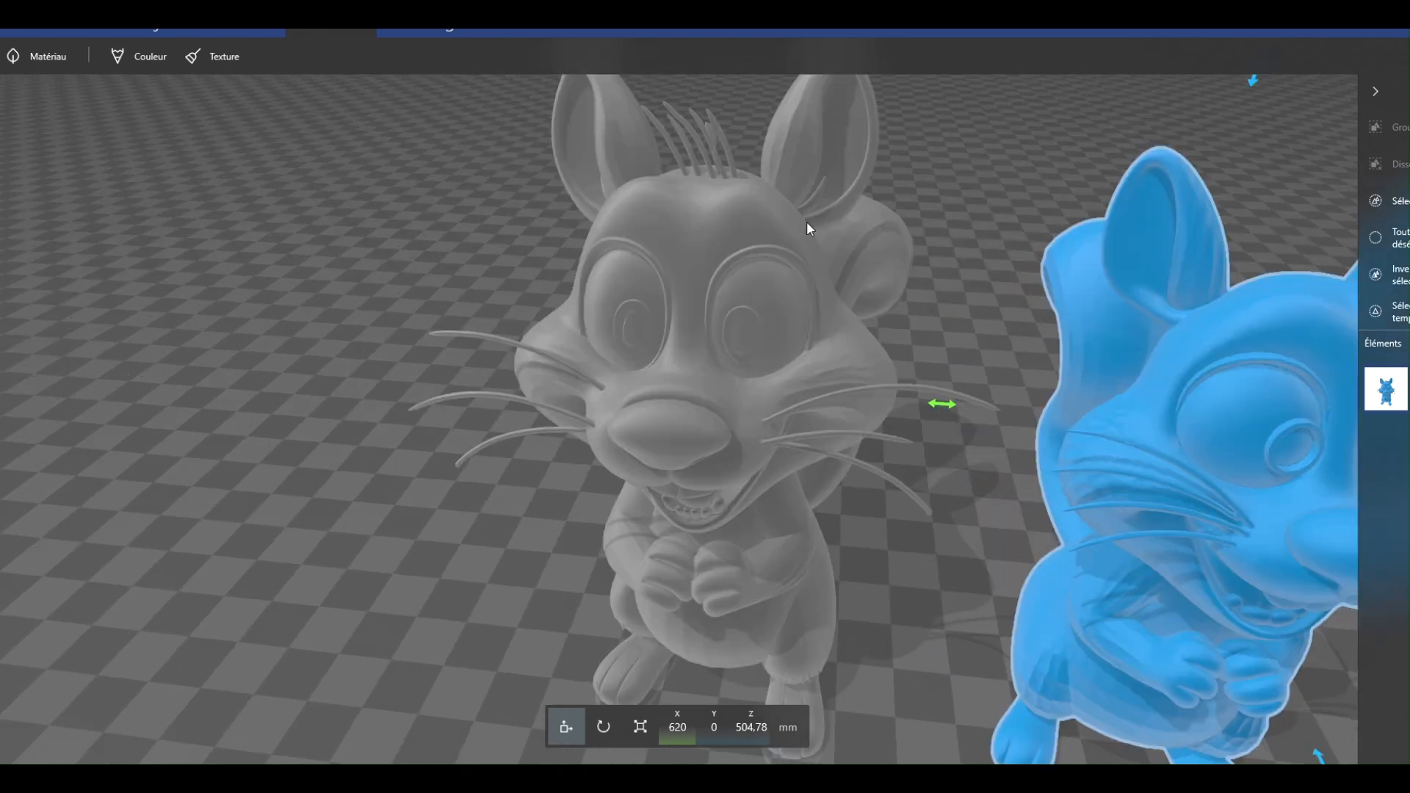
pyautogui.scroll(-5, 1029, 349)
pyautogui.moveTo(1034, 338); pyautogui.dragTo(979, 509)
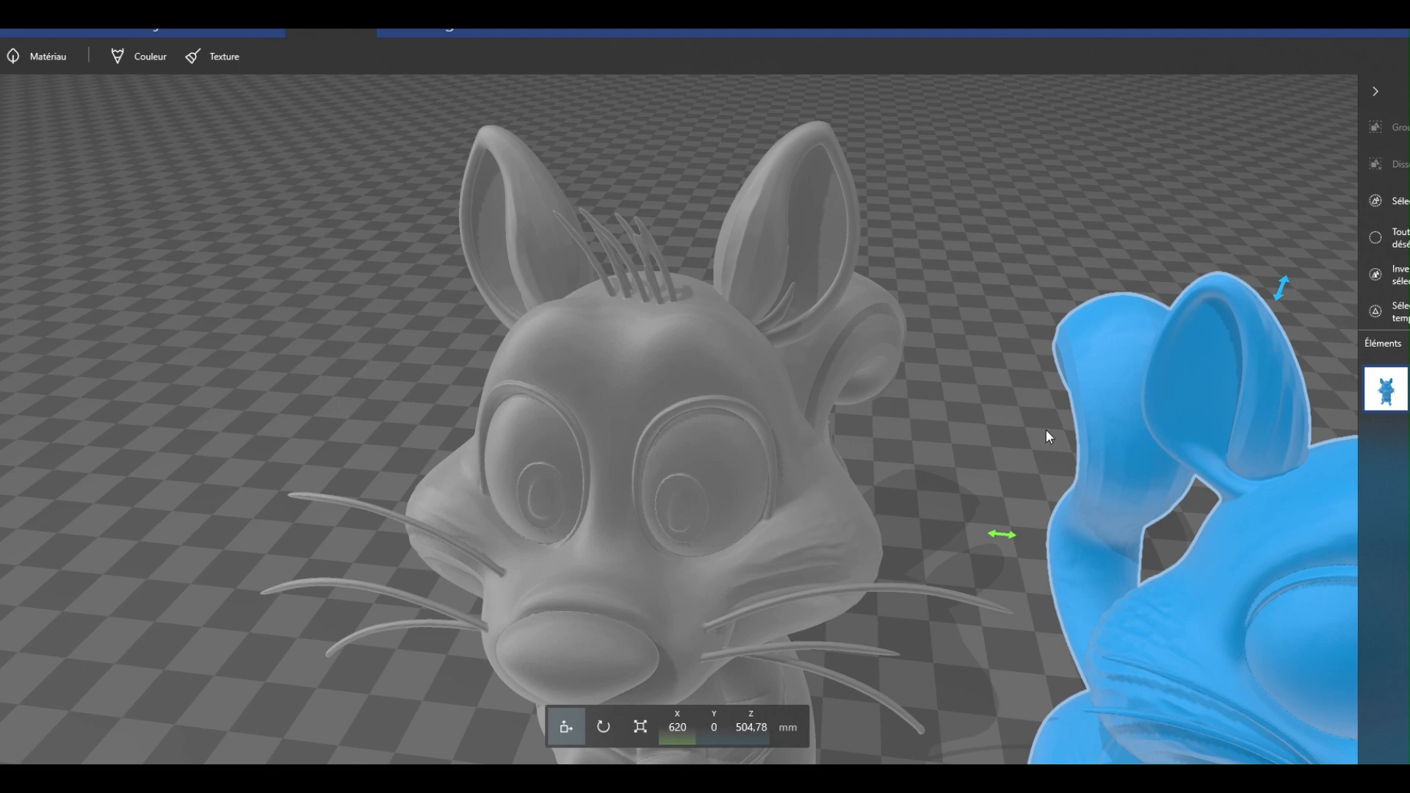
pyautogui.moveTo(1048, 434); pyautogui.dragTo(893, 359)
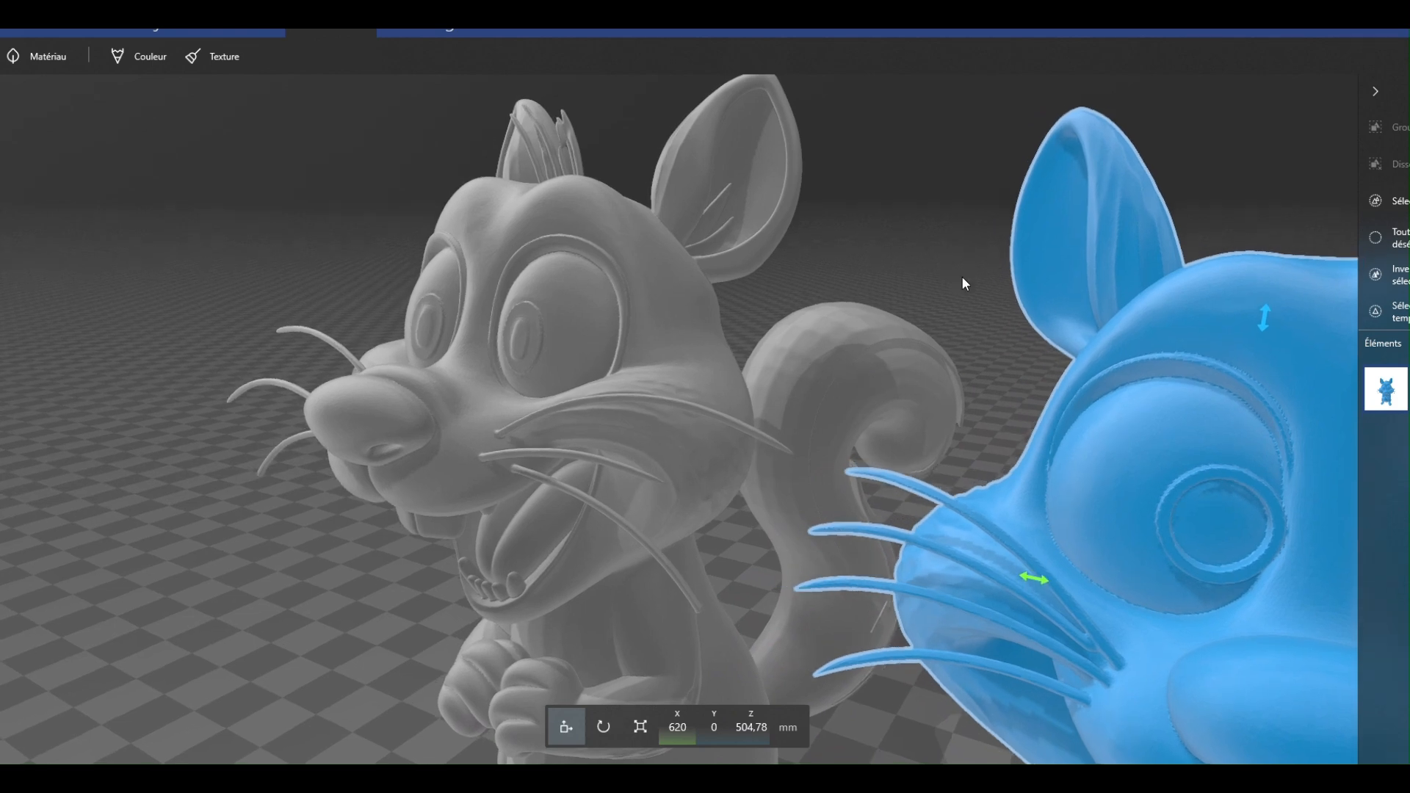
# Step: Move the blue squirrel slightly closer to the grey one, to about X 578 mm and Y 56 mm
pyautogui.scroll(5, 988, 278)
pyautogui.scroll(-8, 989, 278)
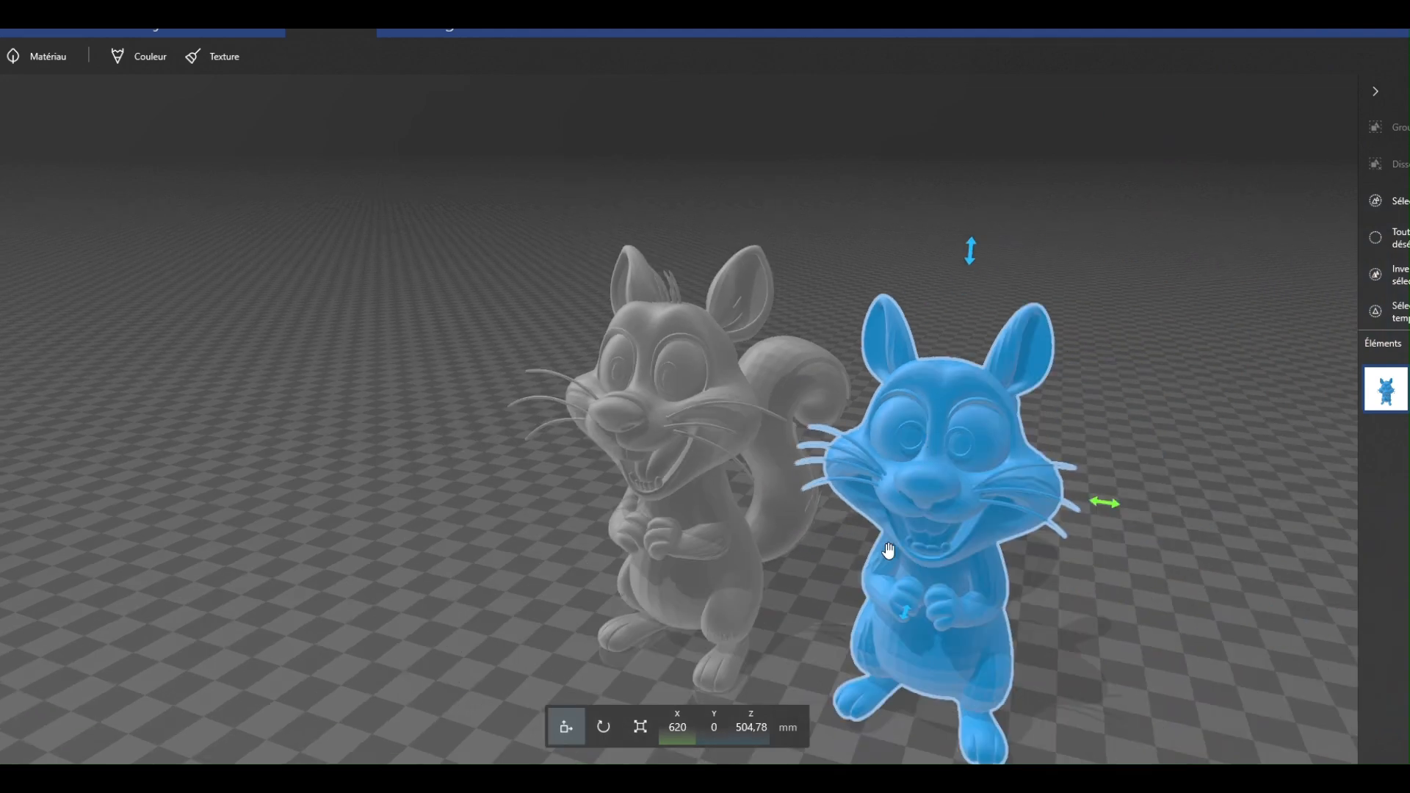
pyautogui.moveTo(888, 550); pyautogui.dragTo(873, 551)
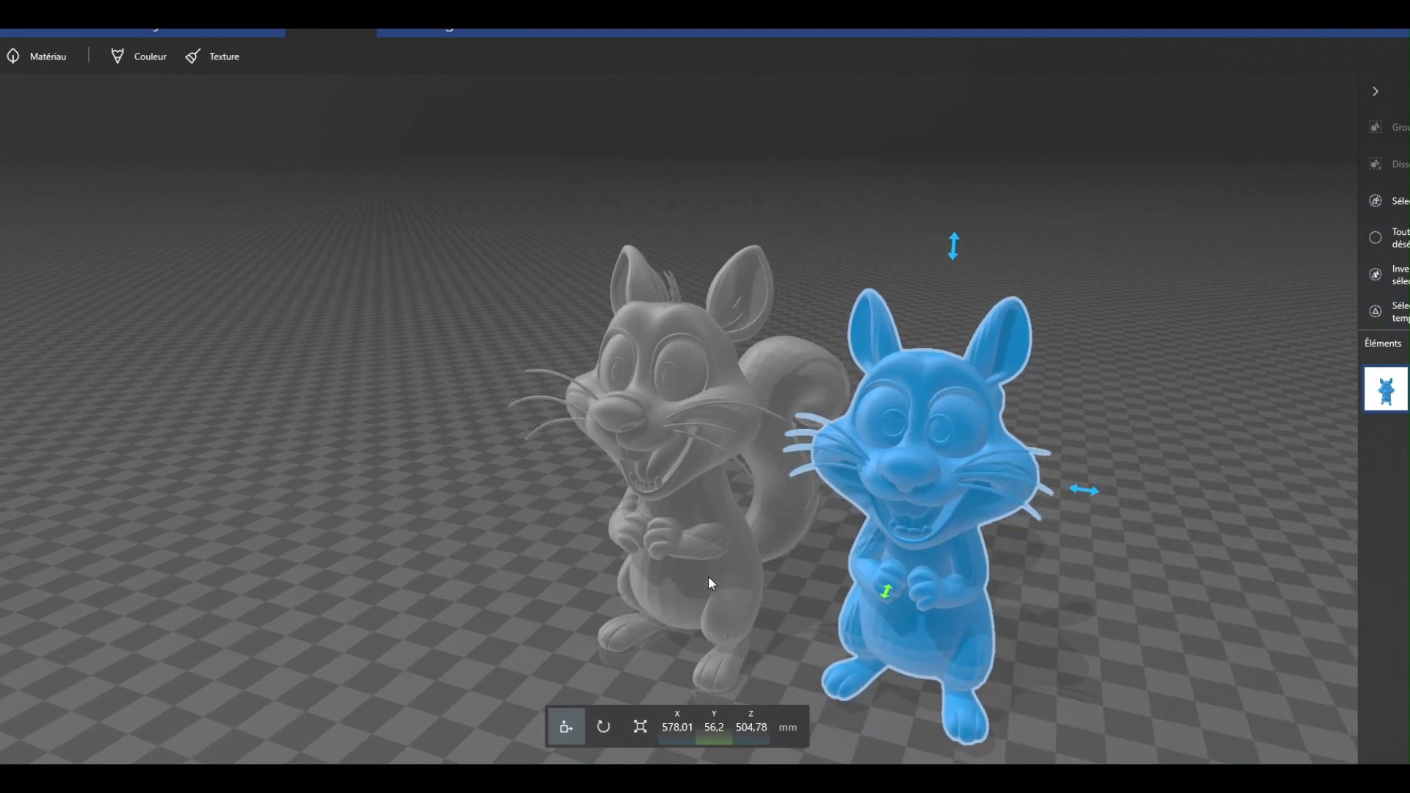
# Step: Compare the mouths, paws, bodies and tails of the grey and blue squirrels from low frontal and side angles
pyautogui.moveTo(432, 518); pyautogui.dragTo(676, 475)
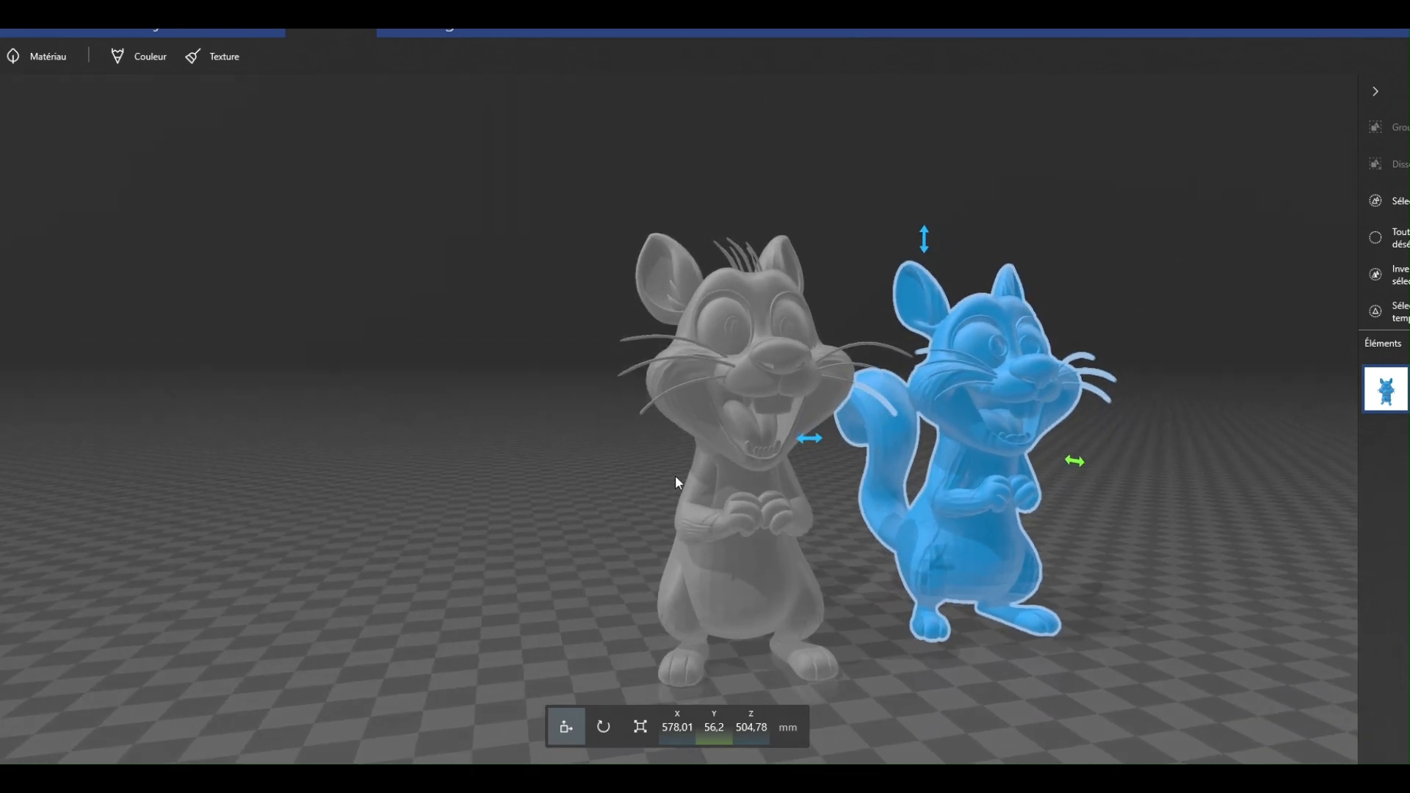
pyautogui.scroll(-4, 826, 630)
pyautogui.scroll(4, 827, 636)
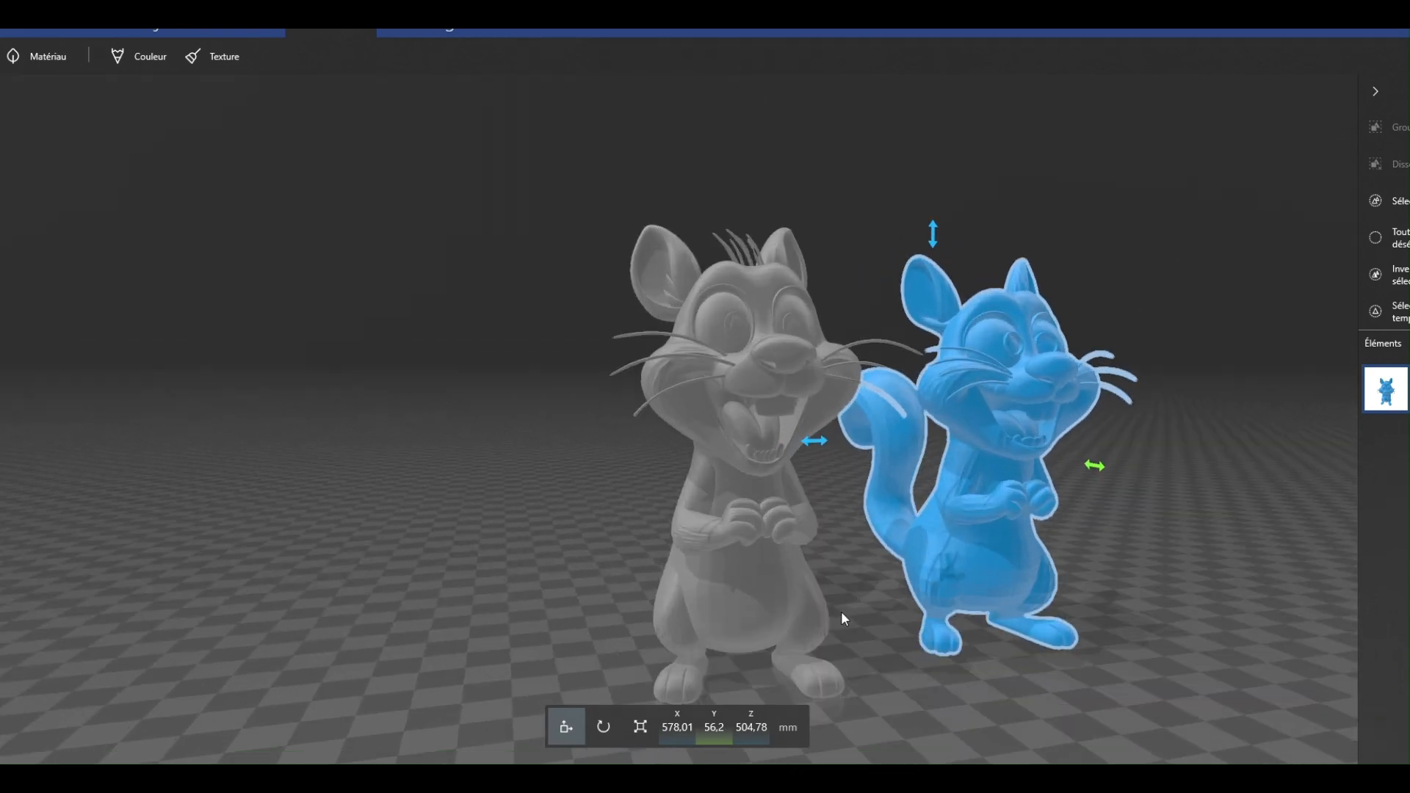
pyautogui.moveTo(840, 611)
pyautogui.mouseDown()
pyautogui.moveTo(839, 575)
pyautogui.moveTo(740, 567)
pyautogui.moveTo(620, 582)
pyautogui.moveTo(618, 570)
pyautogui.moveTo(854, 602)
pyautogui.mouseUp()
pyautogui.moveTo(864, 595); pyautogui.dragTo(870, 588)
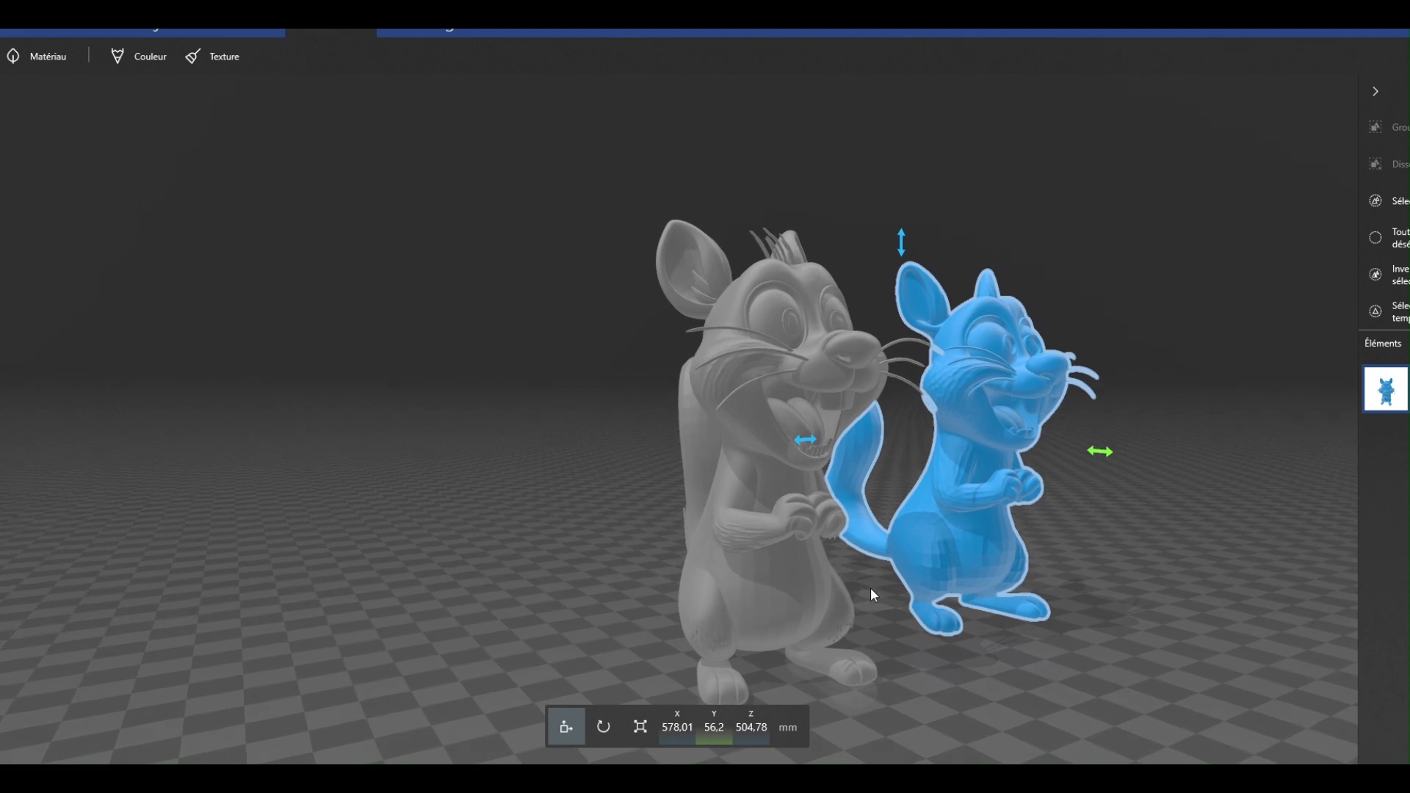
pyautogui.scroll(-2, 889, 660)
pyautogui.scroll(3, 888, 659)
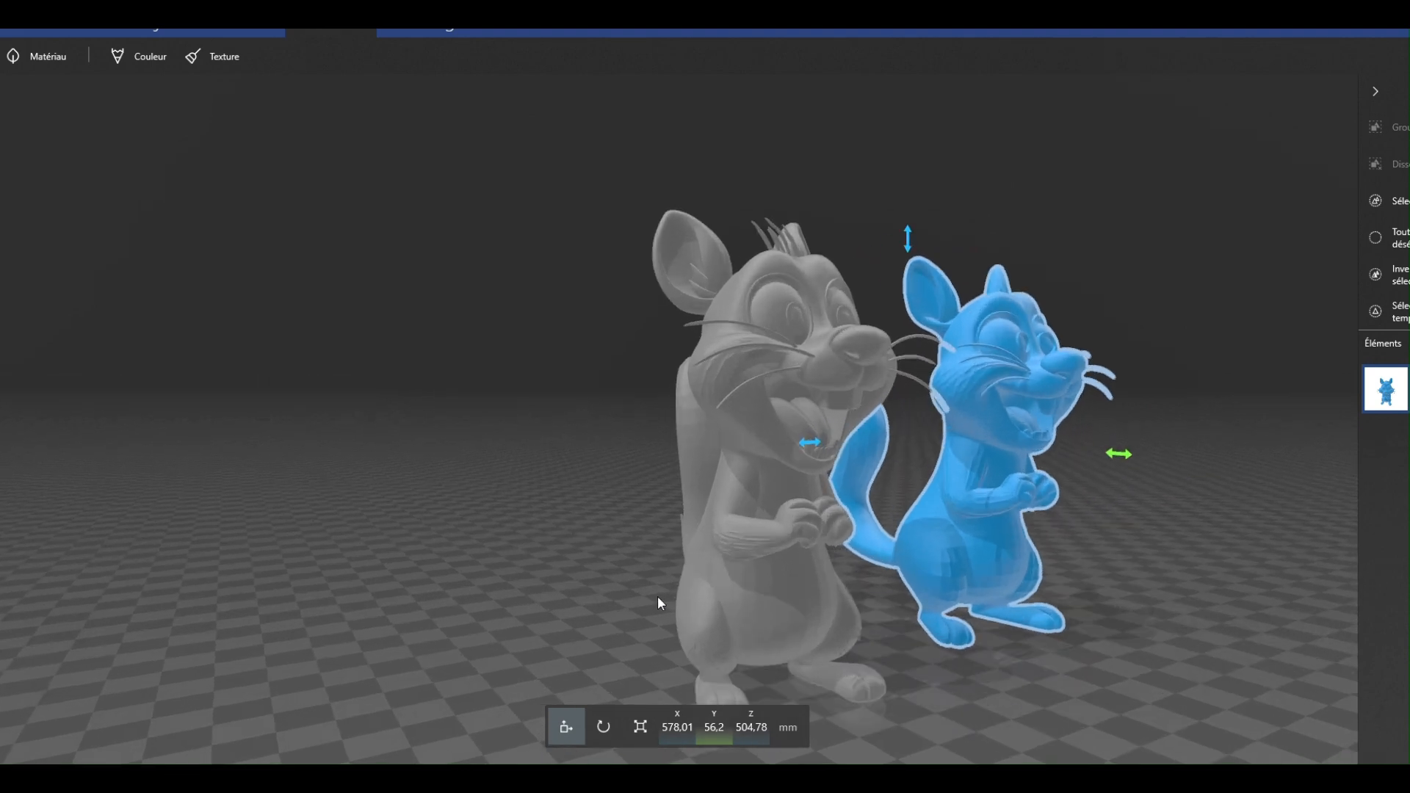
pyautogui.moveTo(658, 596); pyautogui.dragTo(484, 570)
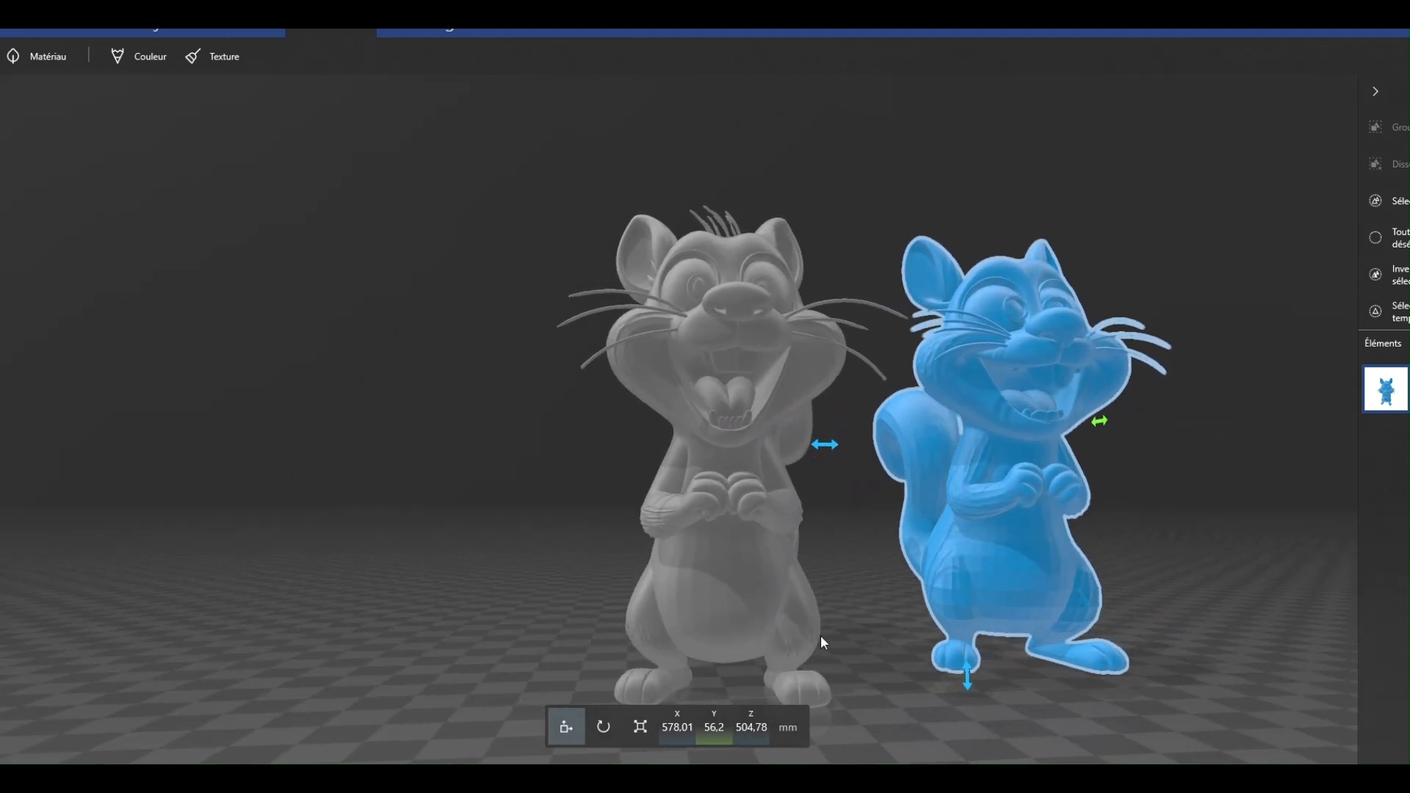